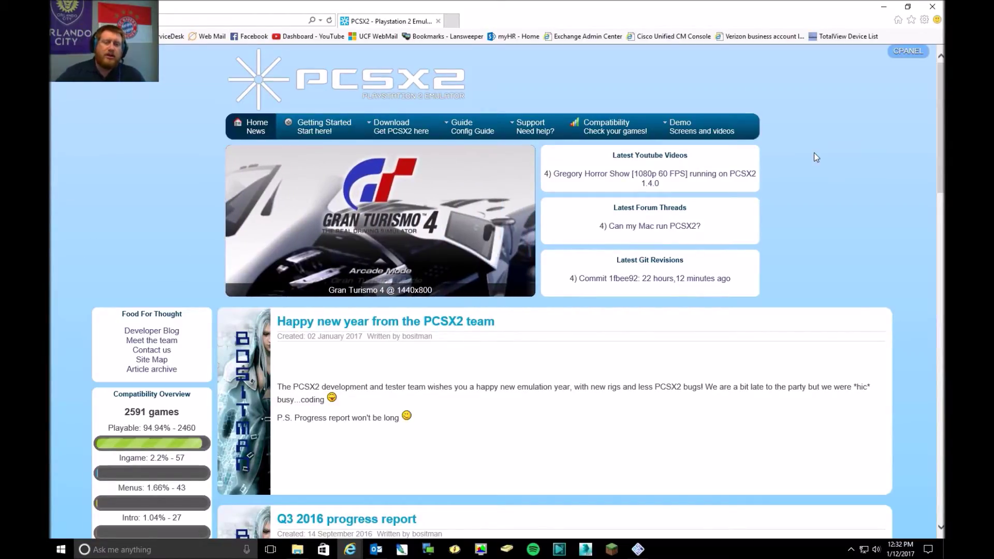
Open the stable Windows releases page on the PCSX2 website and look through the available 1.4.0 downloads.
scroll(839, 129, "down", 5)
scroll(854, 150, "up", 5)
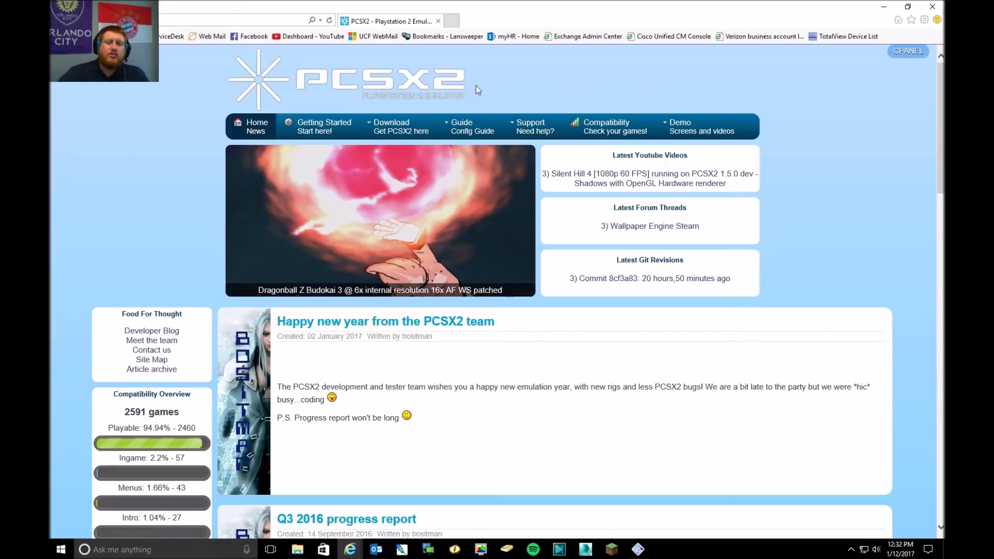
mouse_move(397, 129)
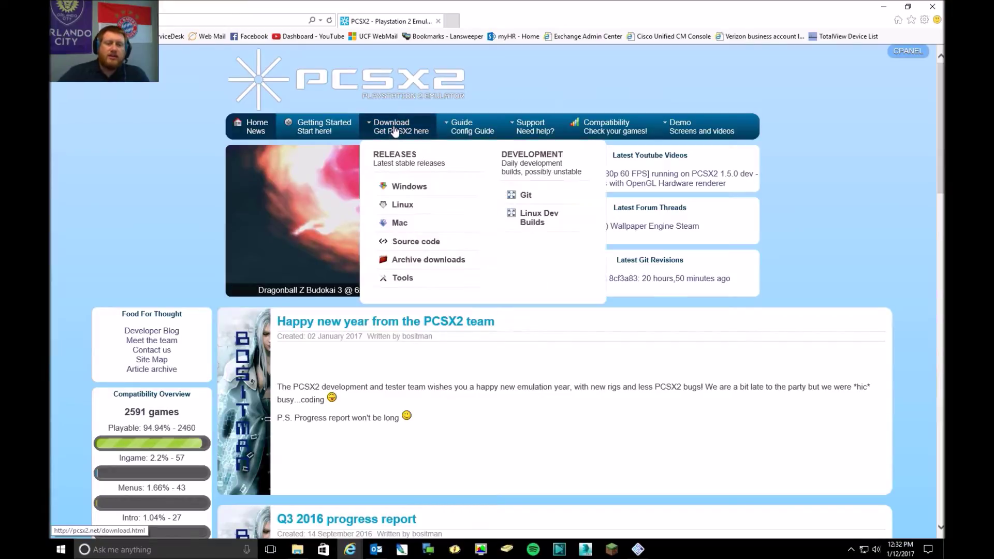
left_click(434, 189)
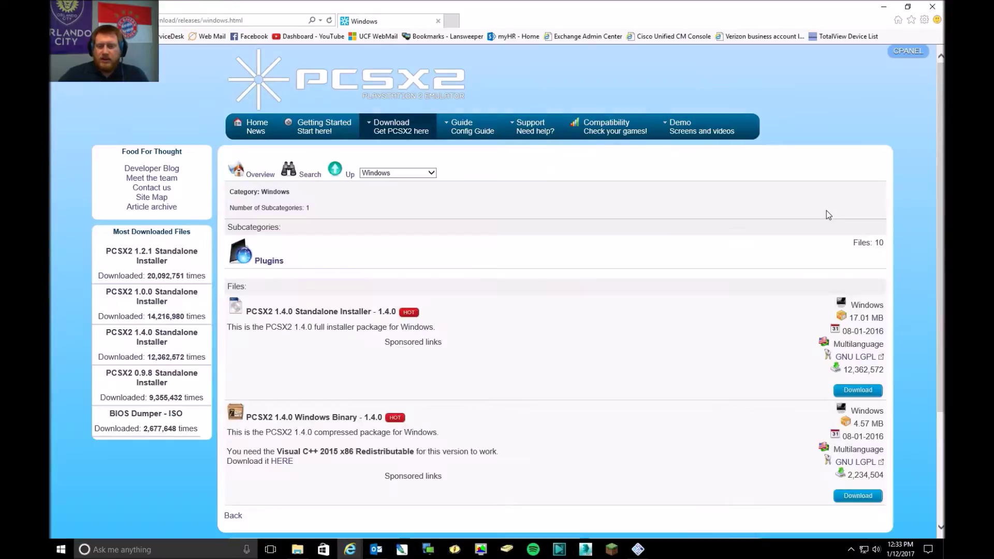
scroll(595, 311, "down", 3)
scroll(561, 249, "up", 3)
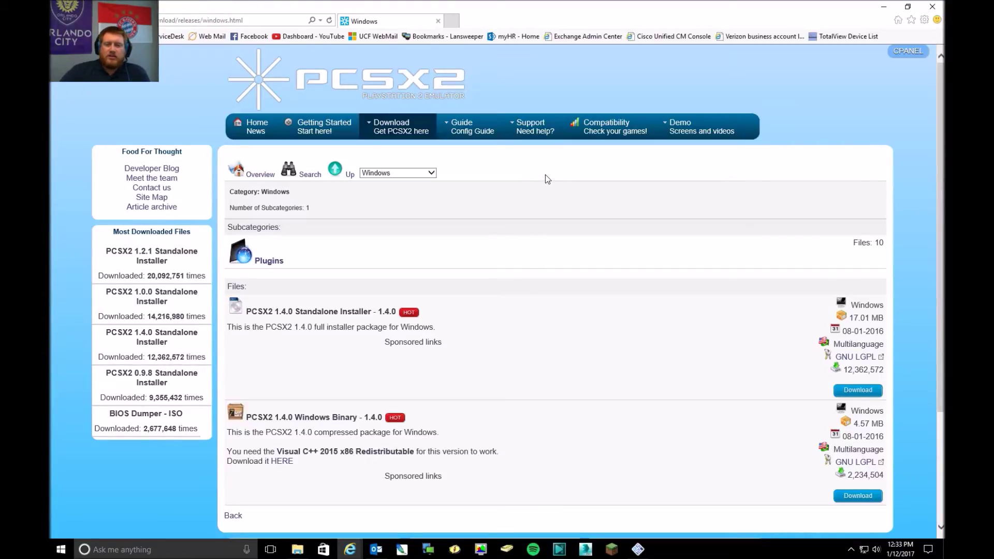
scroll(744, 181, "down", 3)
scroll(644, 232, "up", 3)
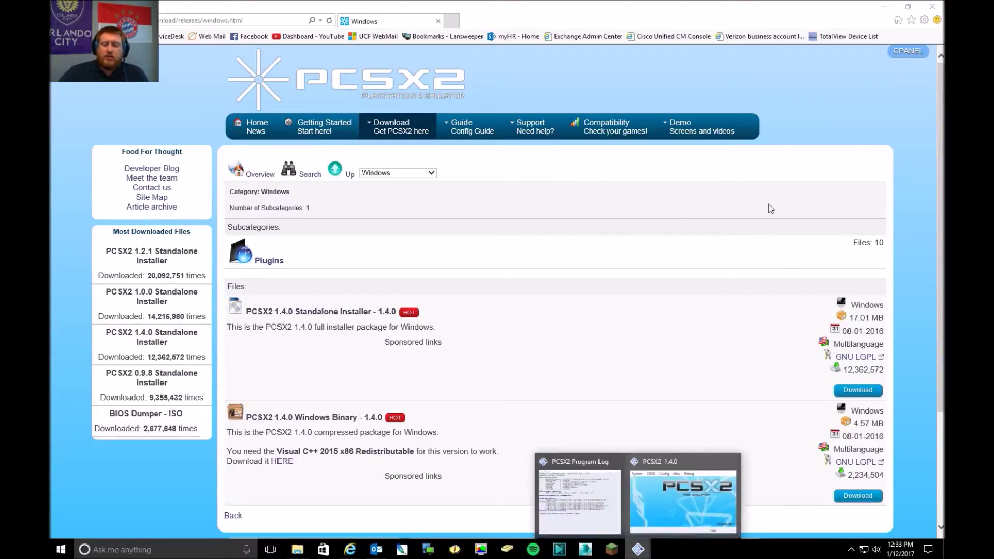
Minimize the browser to switch to PCSX2, view the speedhacks in the emulation settings, and close them without changes.
left_click(884, 7)
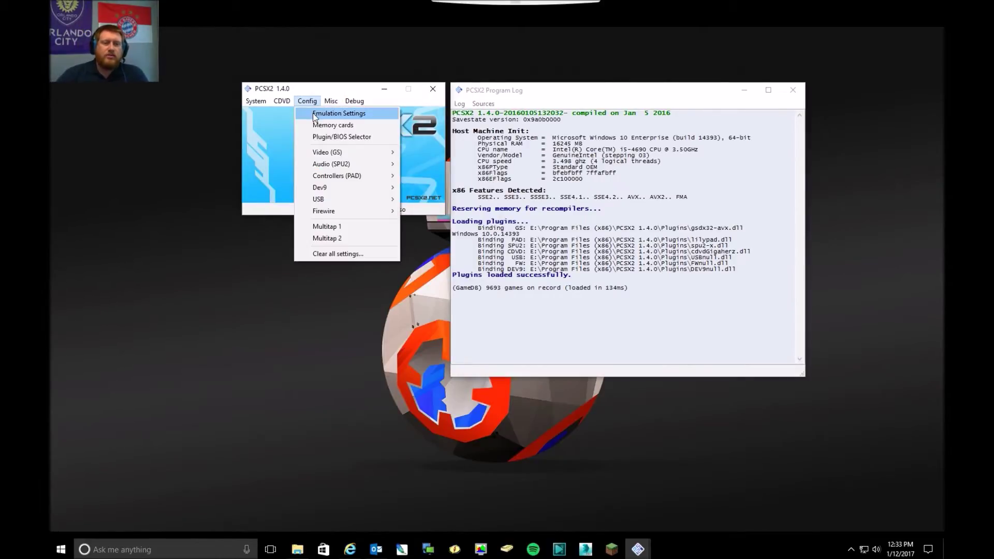
left_click(316, 114)
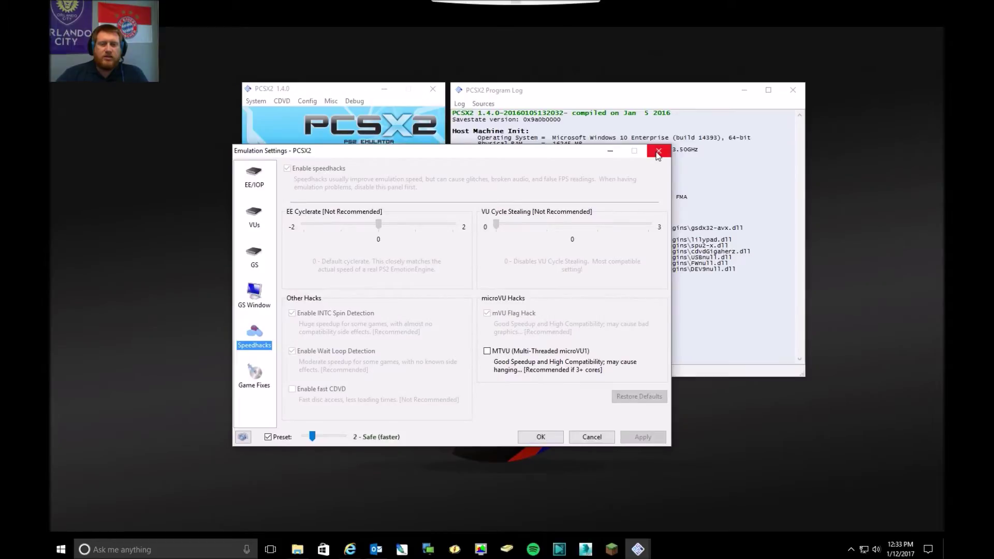
left_click(657, 151)
Set the BIOS search folder to SCPH-70012 in the Plugin/BIOS Selector, with the USA v02.00 console BIOS selected.
left_click(300, 103)
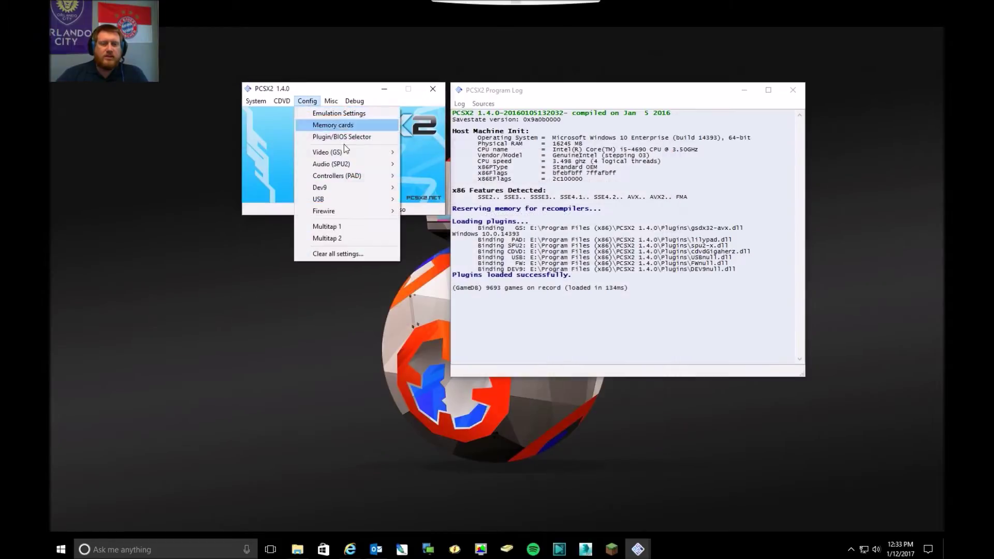
mouse_move(371, 213)
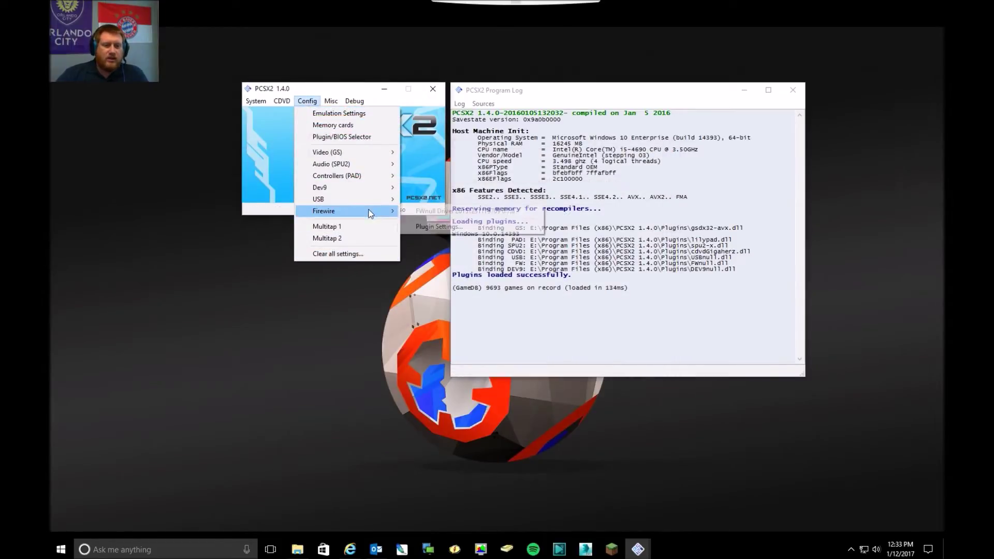
left_click(372, 138)
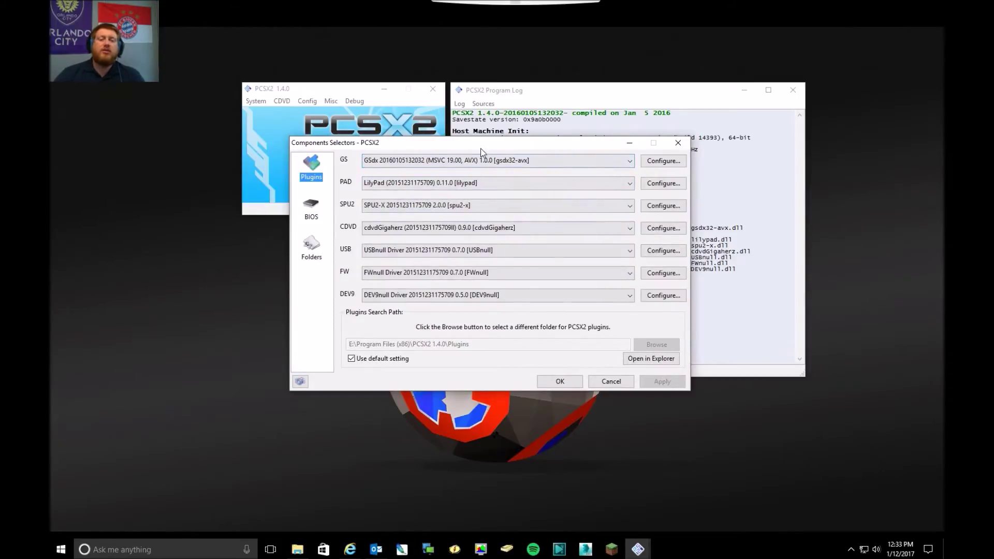
left_click_drag(483, 146, 483, 139)
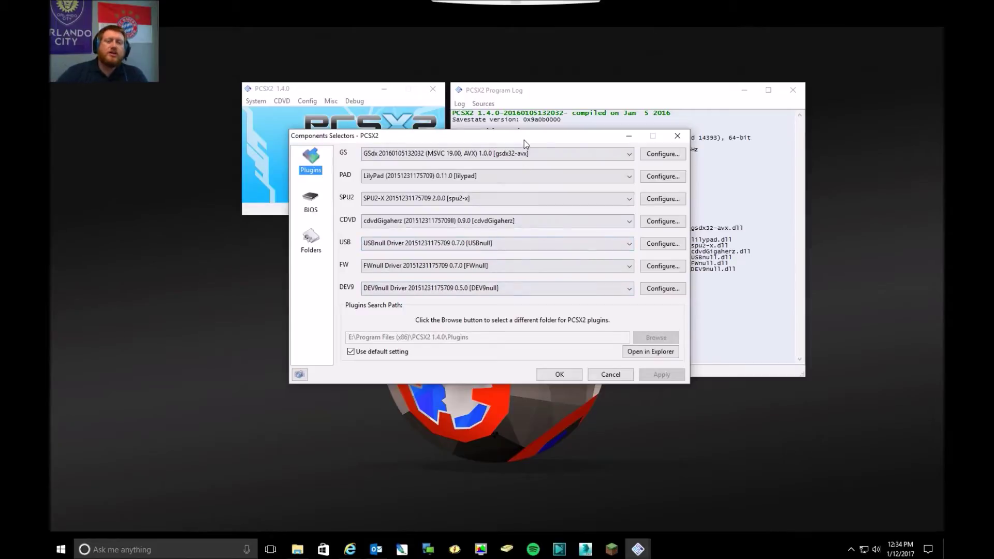
left_click_drag(514, 138, 504, 129)
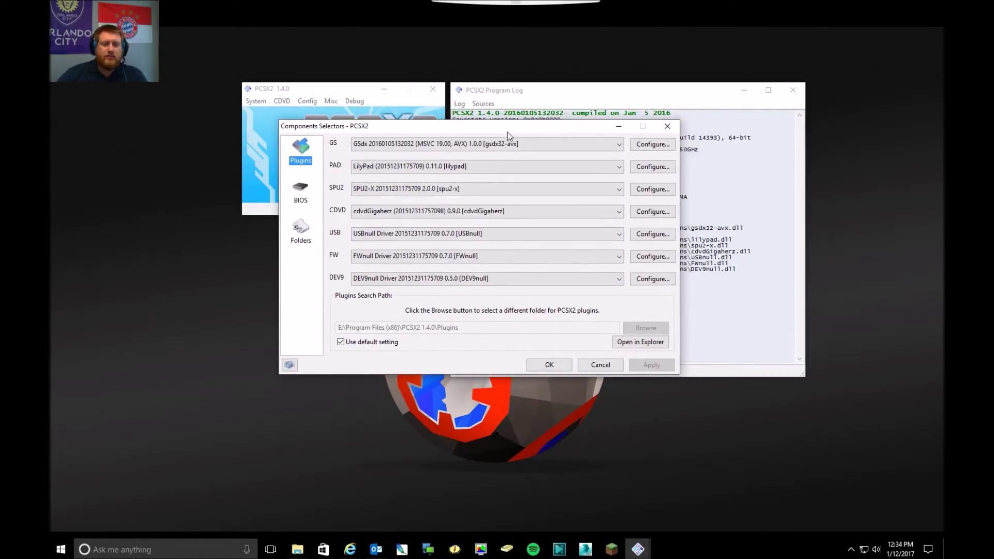
left_click(299, 191)
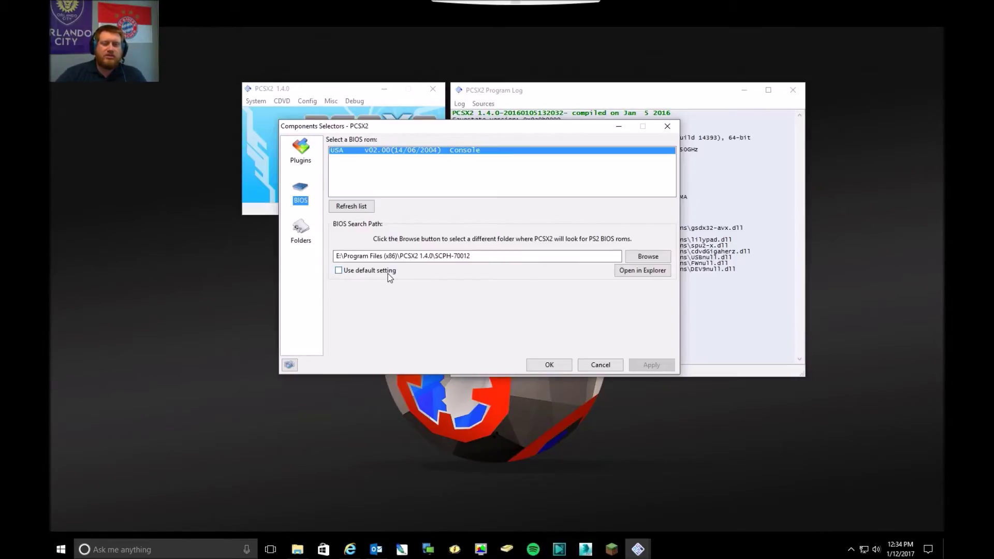
left_click(644, 258)
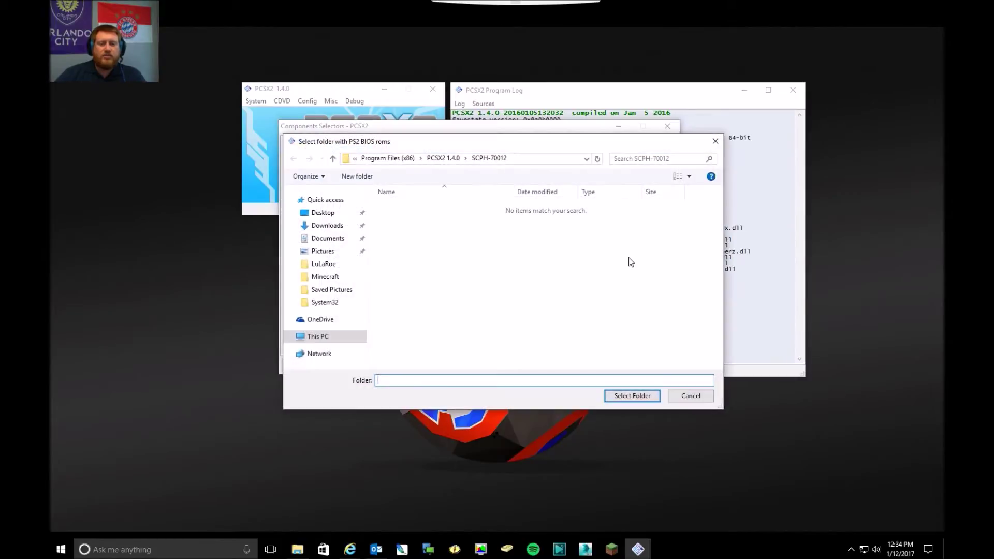
left_click(642, 400)
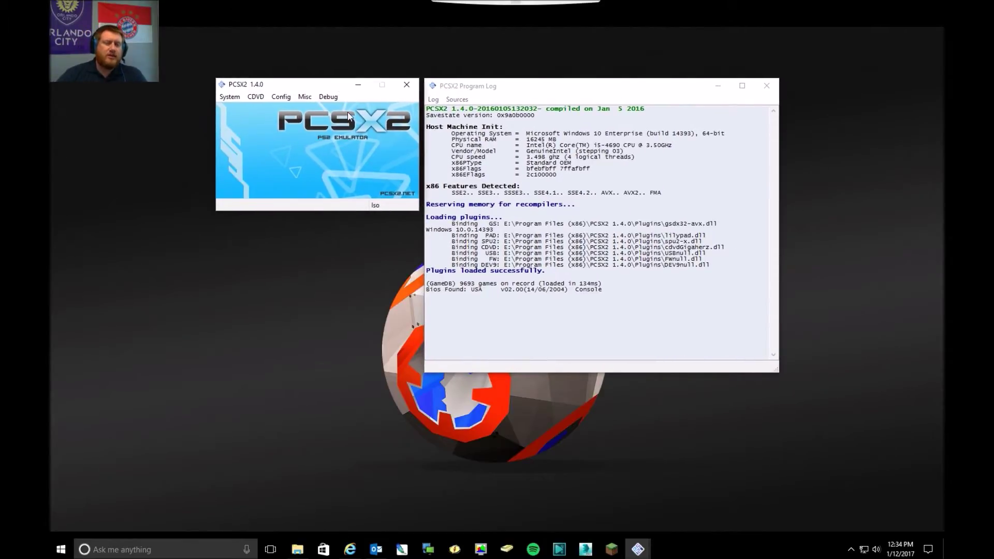
Open the GSdx video plugin settings and select Direct3D11 (Hardware) as the renderer.
left_click(281, 97)
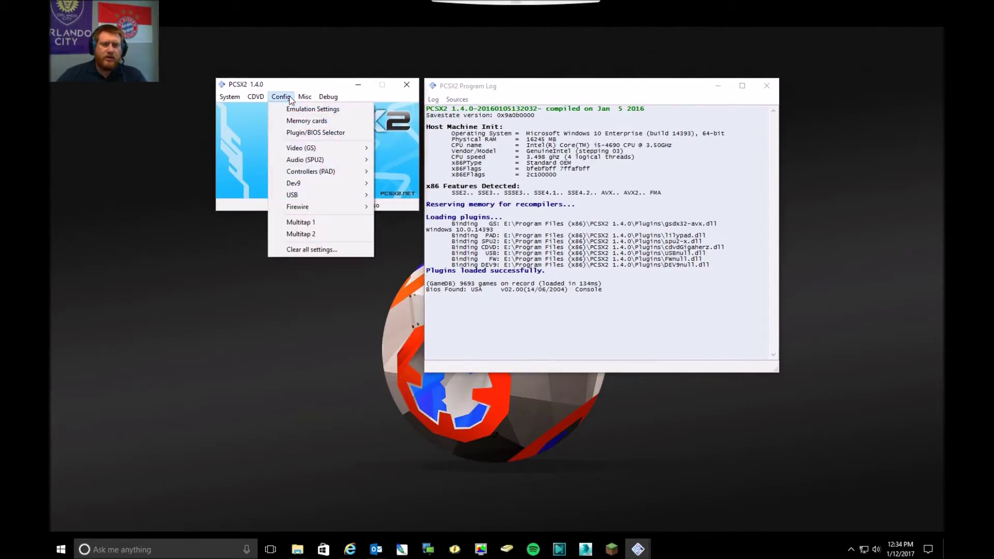
mouse_move(332, 147)
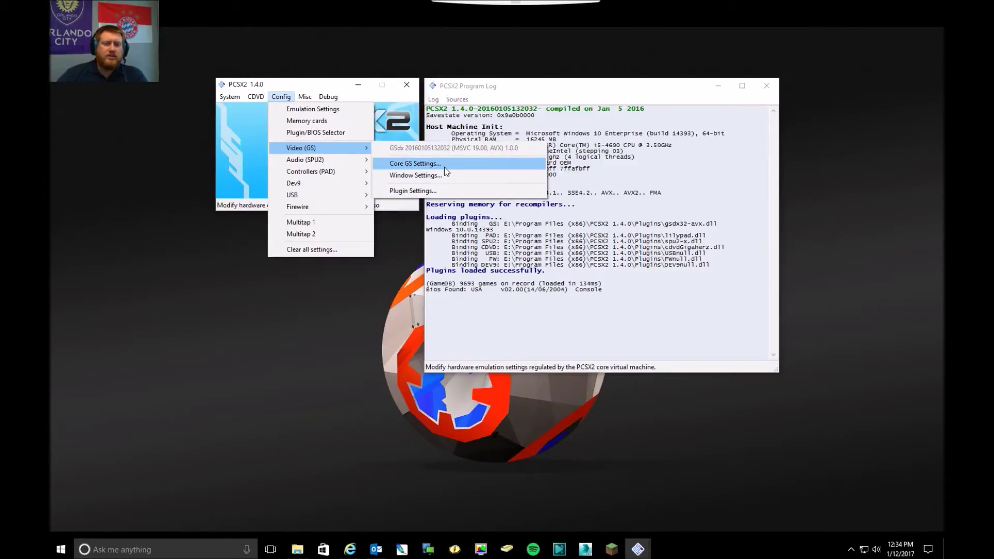
left_click(440, 194)
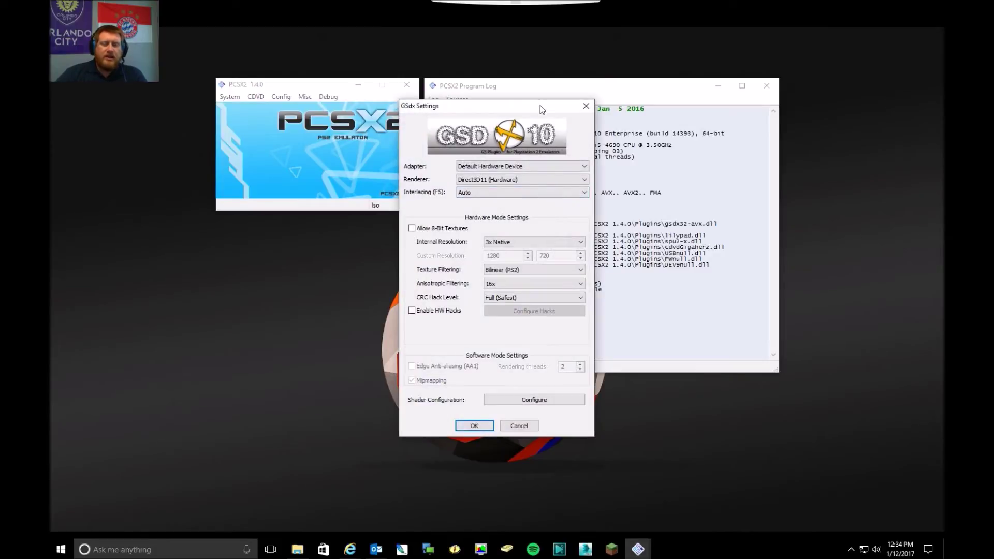
left_click_drag(540, 104, 513, 107)
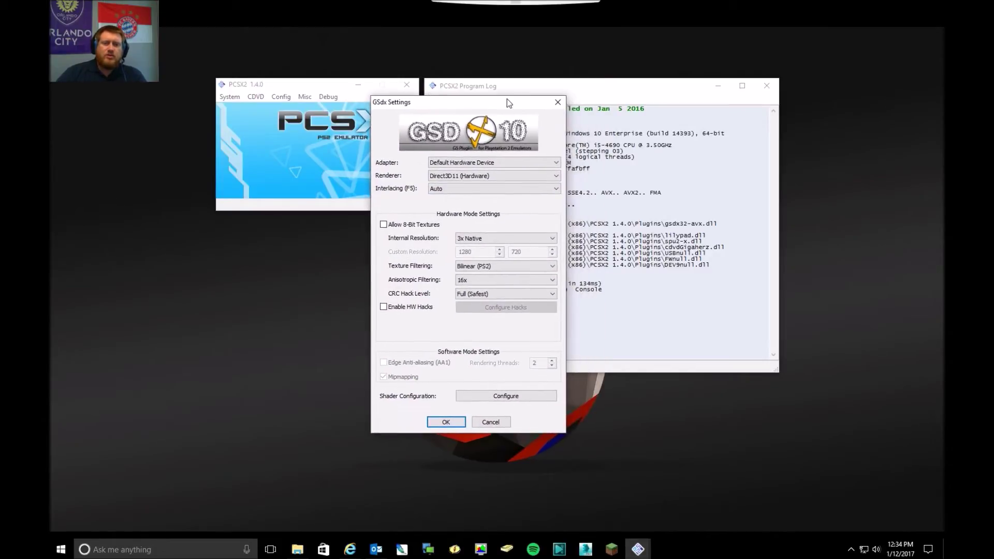
left_click(548, 175)
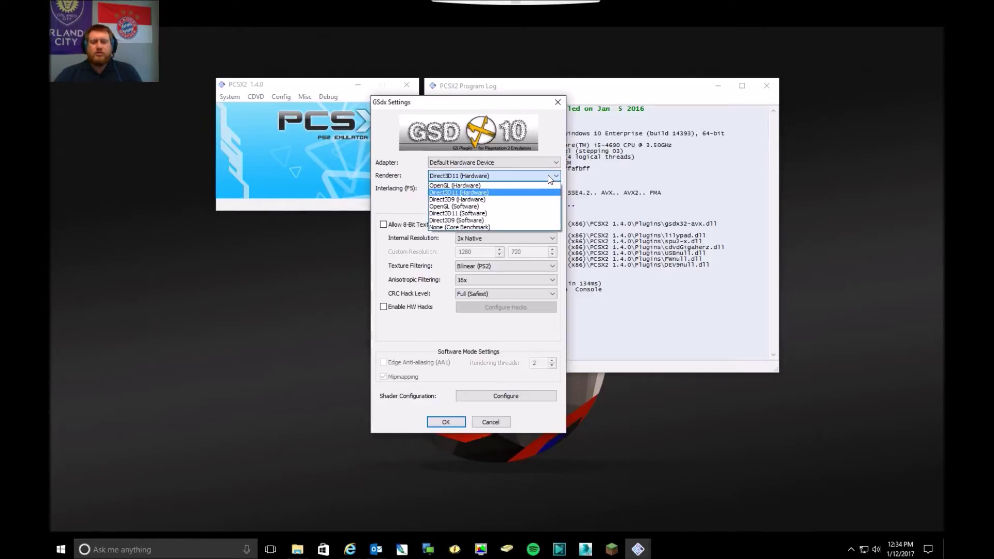
left_click(518, 194)
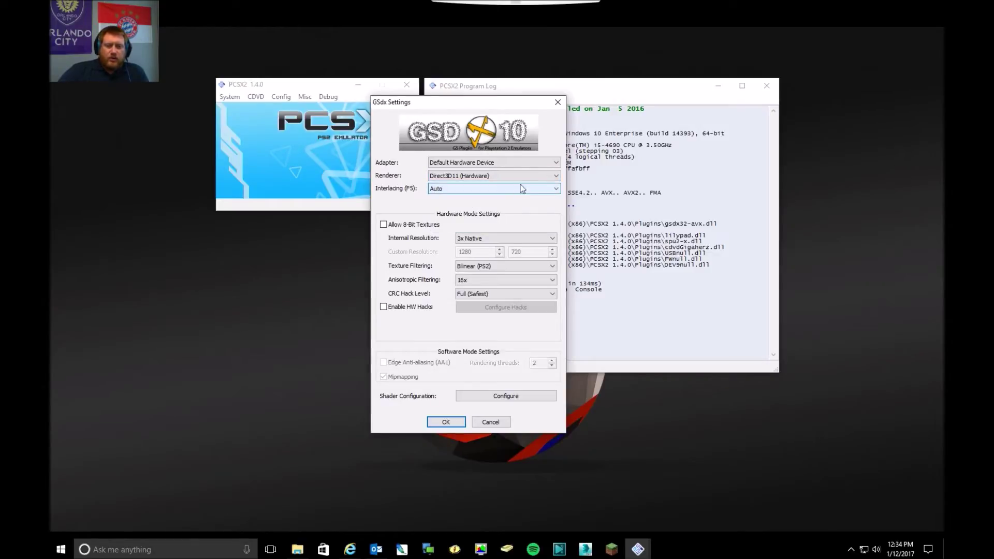
left_click(519, 177)
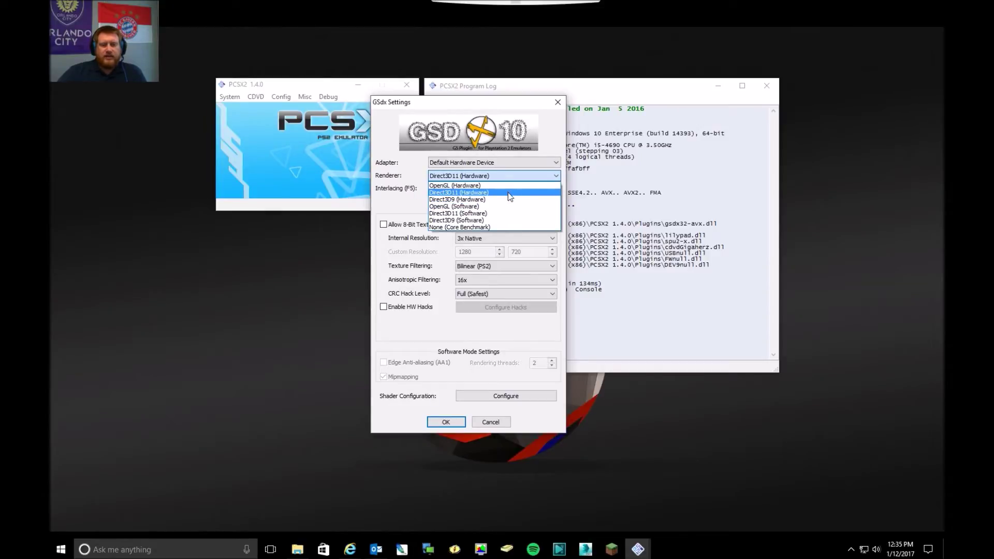
left_click(508, 192)
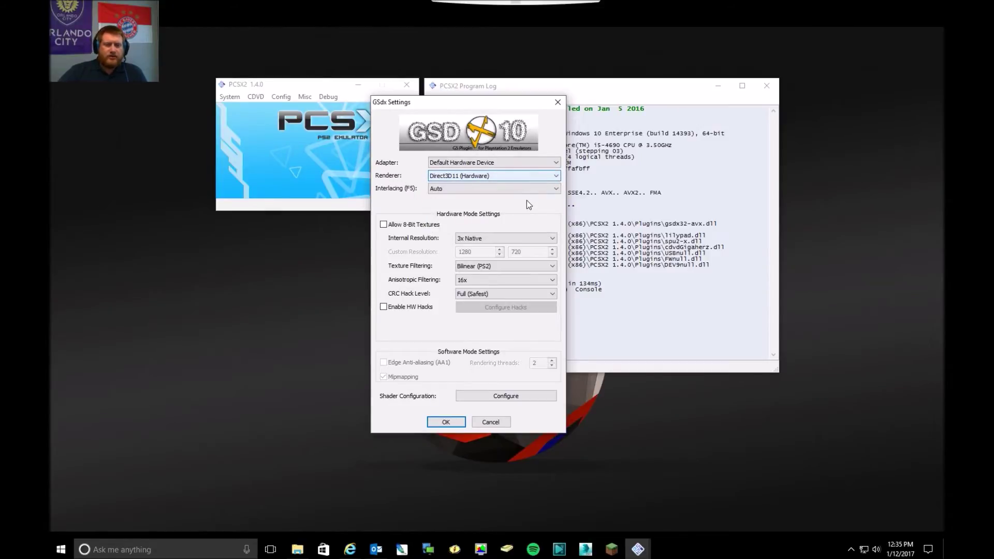
Set the internal resolution to 3x Native, keep anisotropic filtering at 16x, and save the GSdx settings.
left_click(552, 238)
left_click(554, 230)
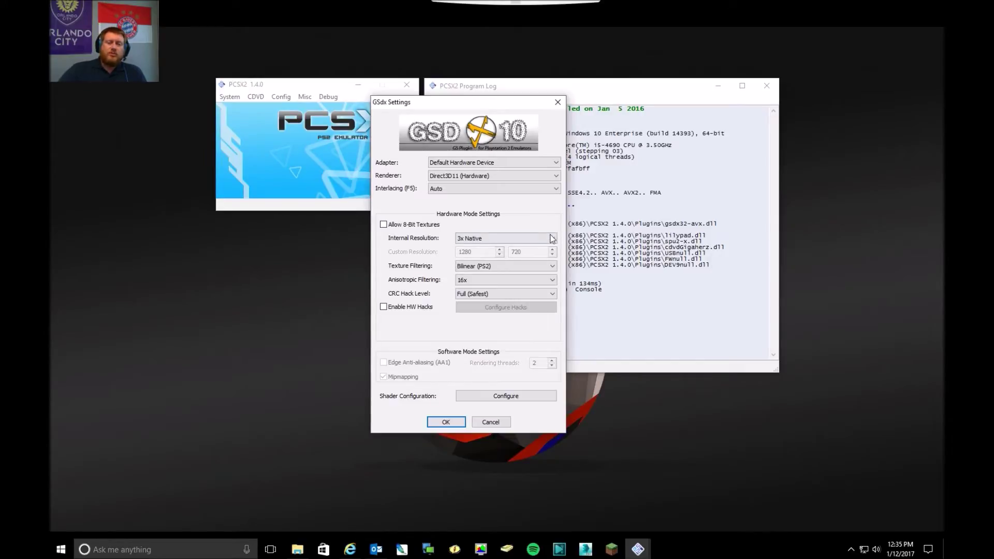
left_click(554, 238)
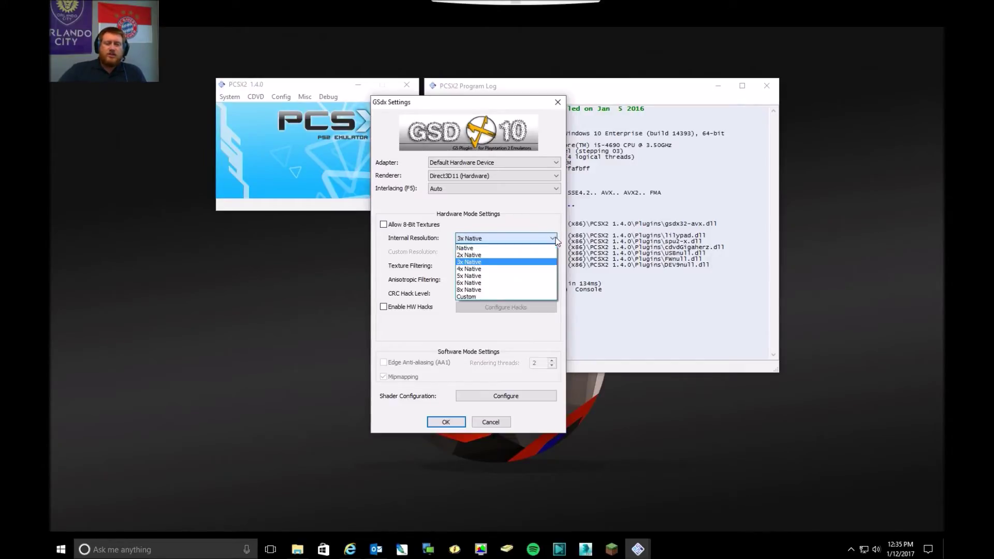
left_click(513, 262)
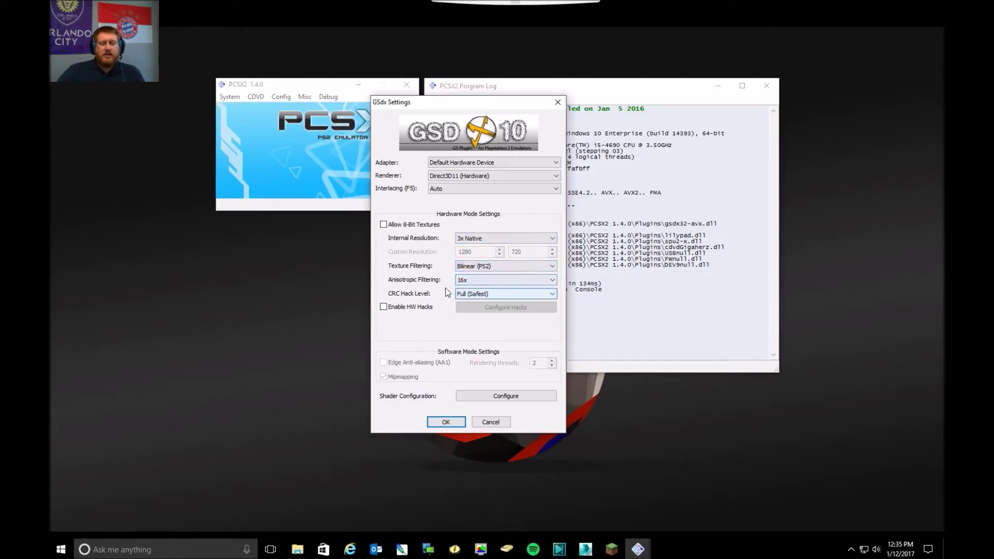
mouse_move(535, 271)
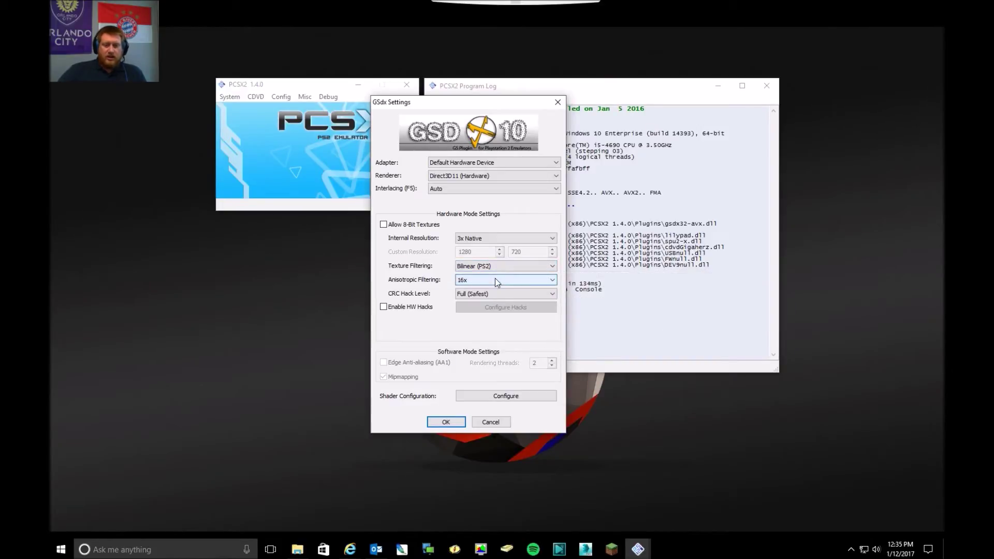
mouse_move(494, 282)
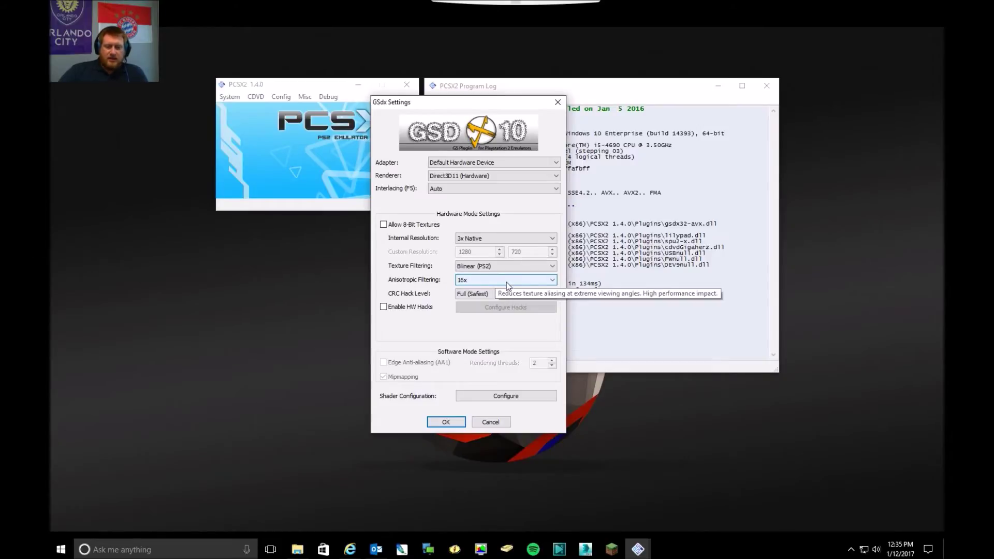
left_click(446, 422)
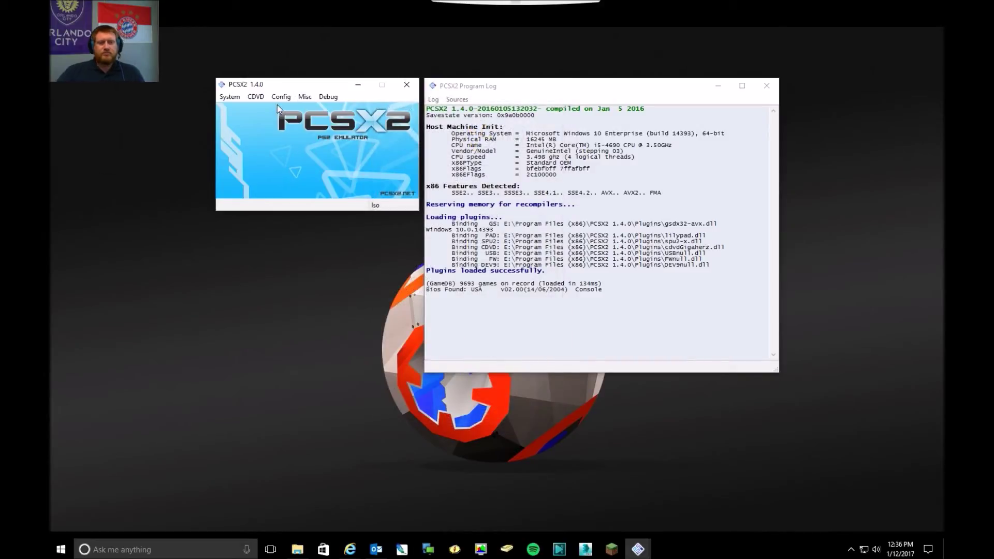
Review the Pad 1 button bindings in the LilyPad controller plugin settings and close them without changes.
left_click(279, 98)
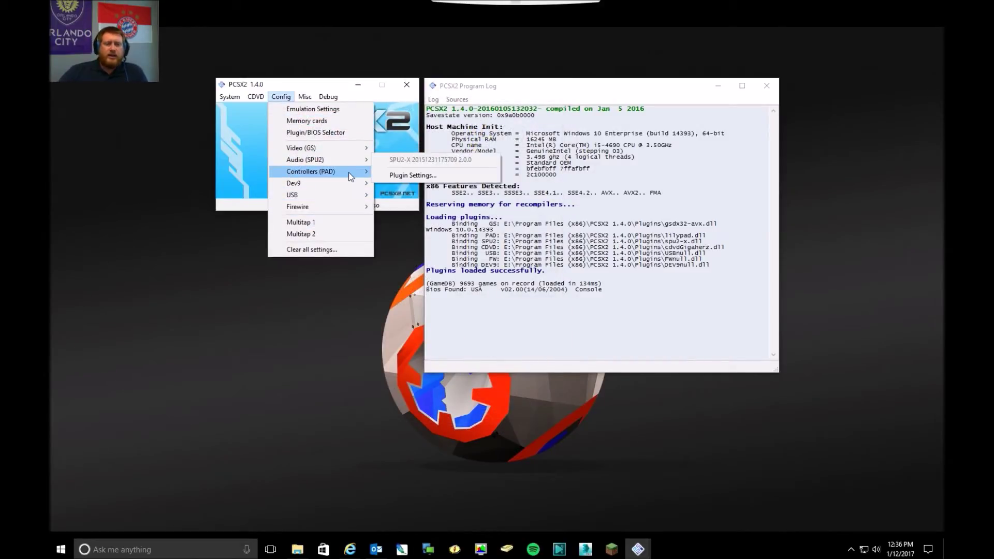
left_click(427, 187)
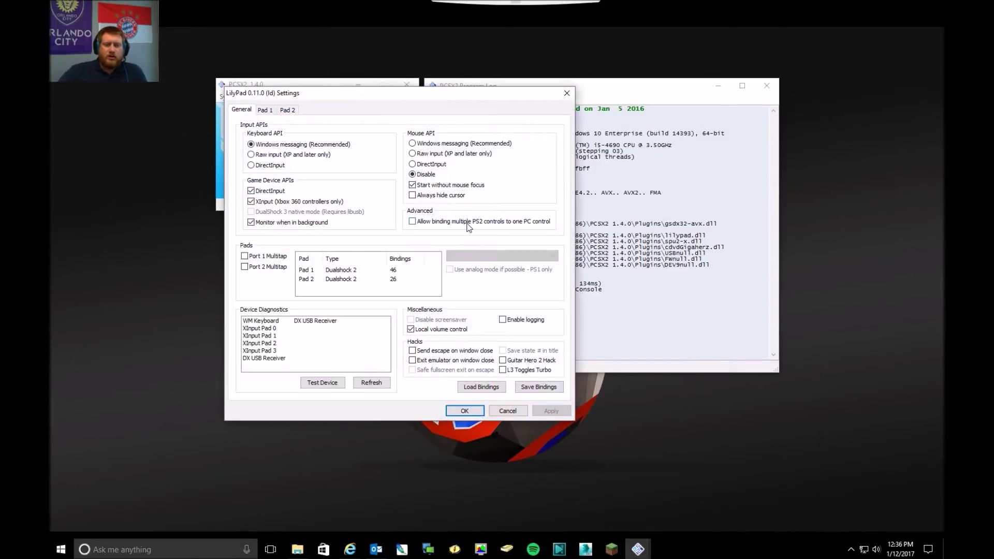
left_click(265, 110)
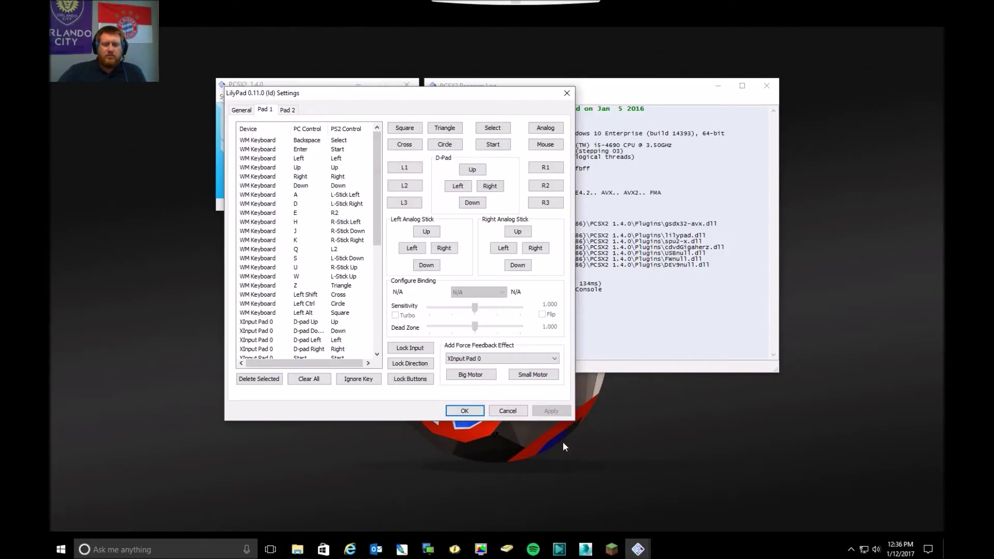
left_click(520, 412)
Check which game image is chosen in the ISO selector, then close the list without changing it.
left_click(257, 97)
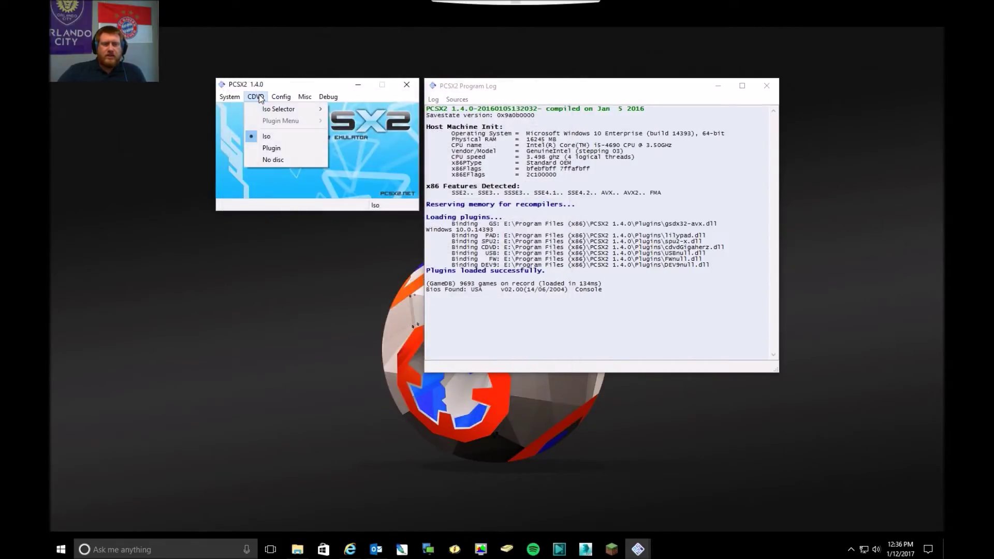
mouse_move(262, 111)
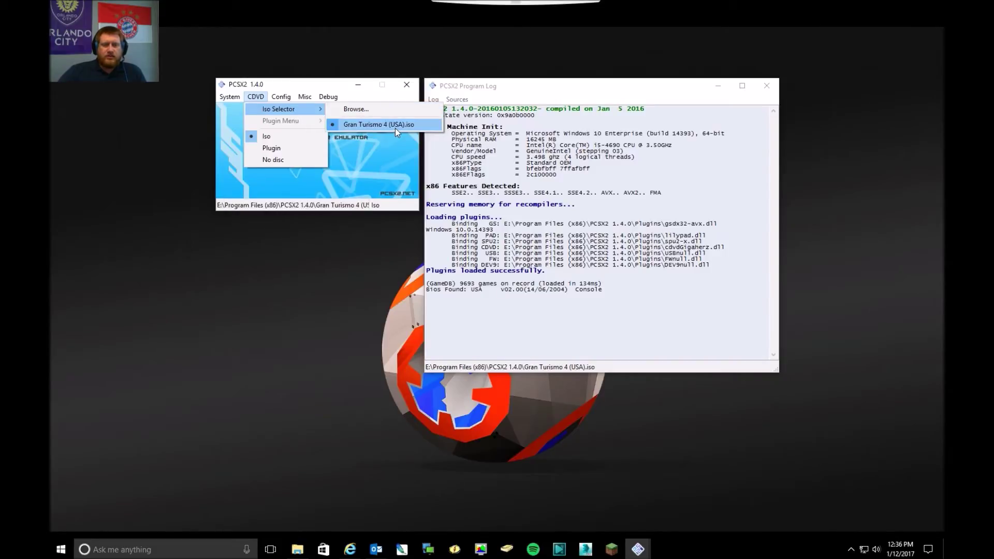
left_click(283, 93)
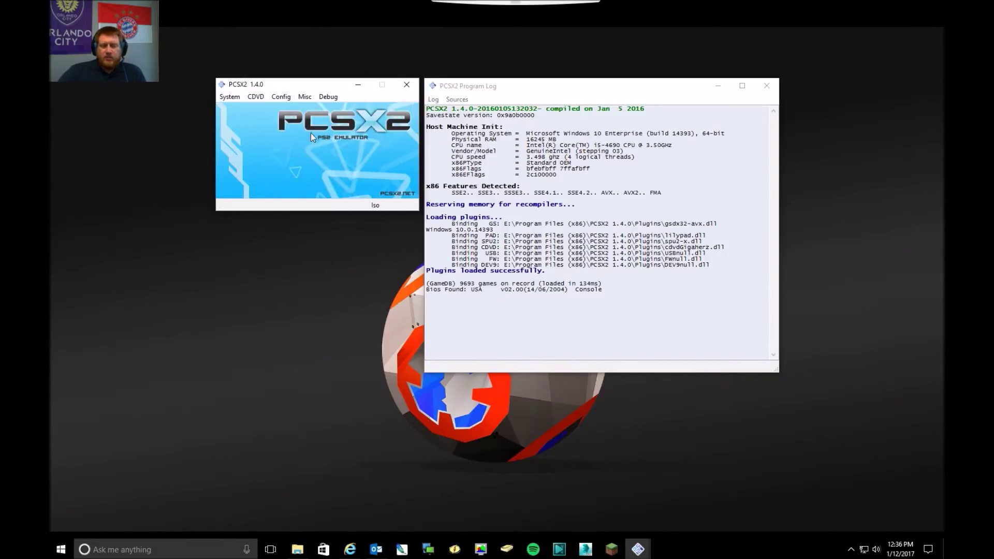
Boot the Gran Turismo 4 game image and maximize the game window.
left_click(240, 99)
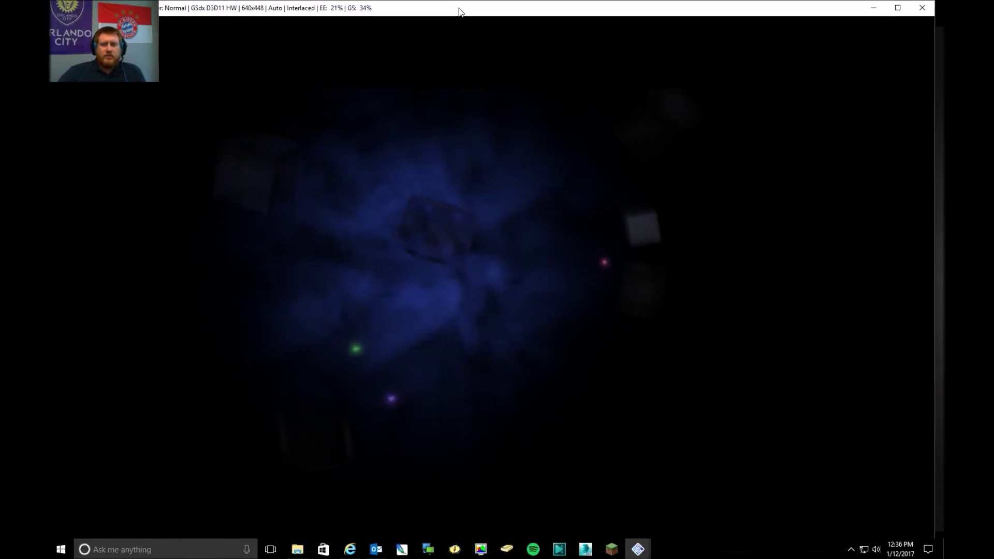
left_click(893, 12)
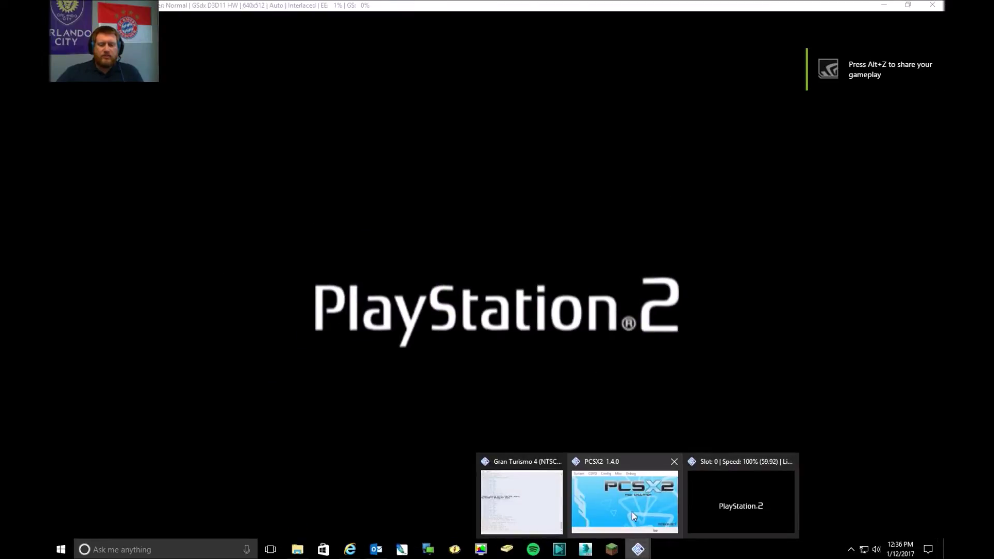
Load the saved state from slot 0 and bring the game window back to the front.
left_click(623, 499)
left_click(230, 96)
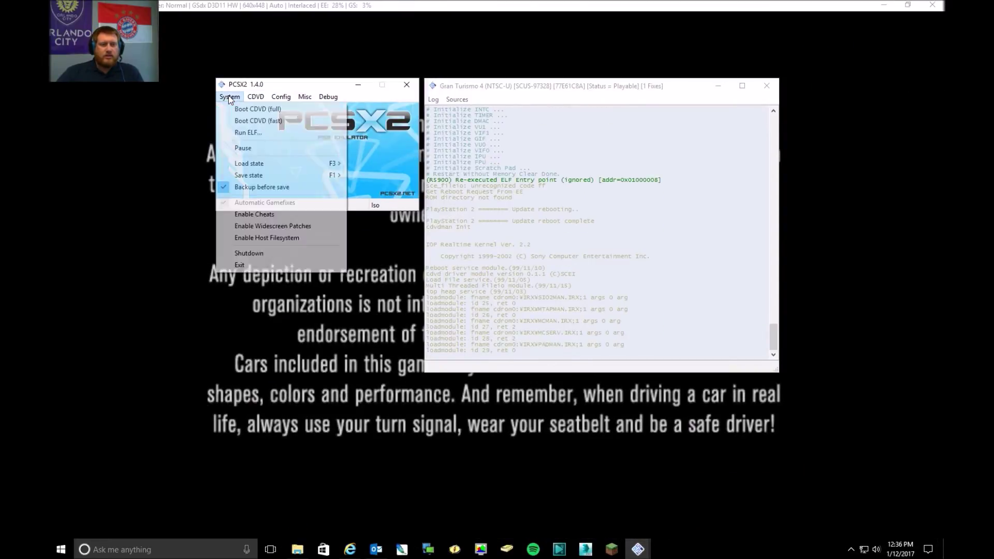
mouse_move(262, 163)
left_click(364, 163)
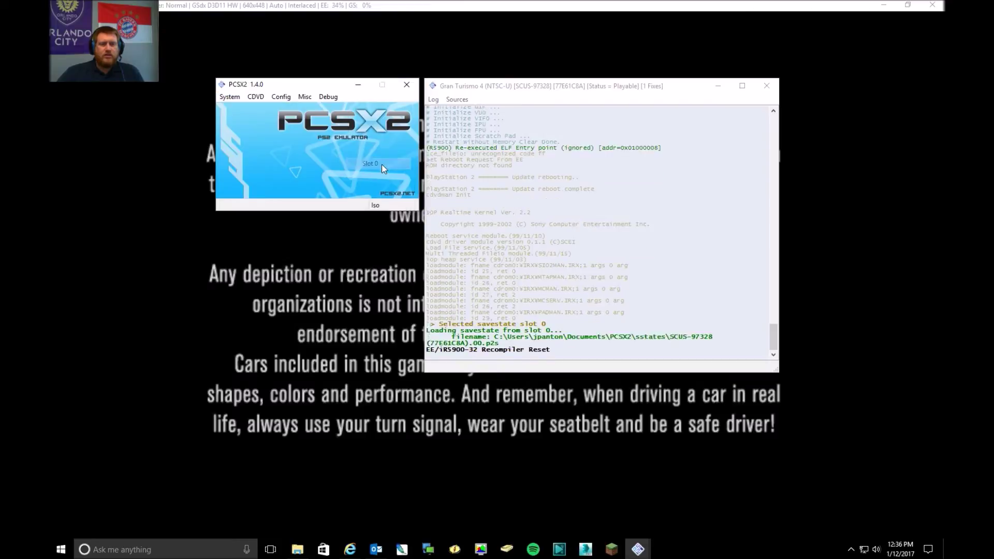
left_click(438, 66)
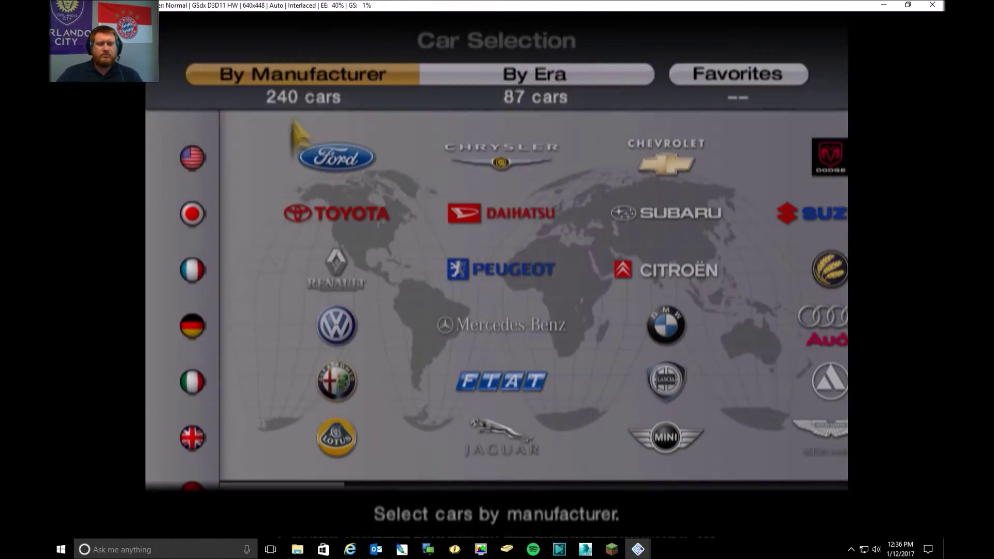
Choose Ford as the manufacturer on the game's car selection screen.
key("Down")
key("Left")
key("Left")
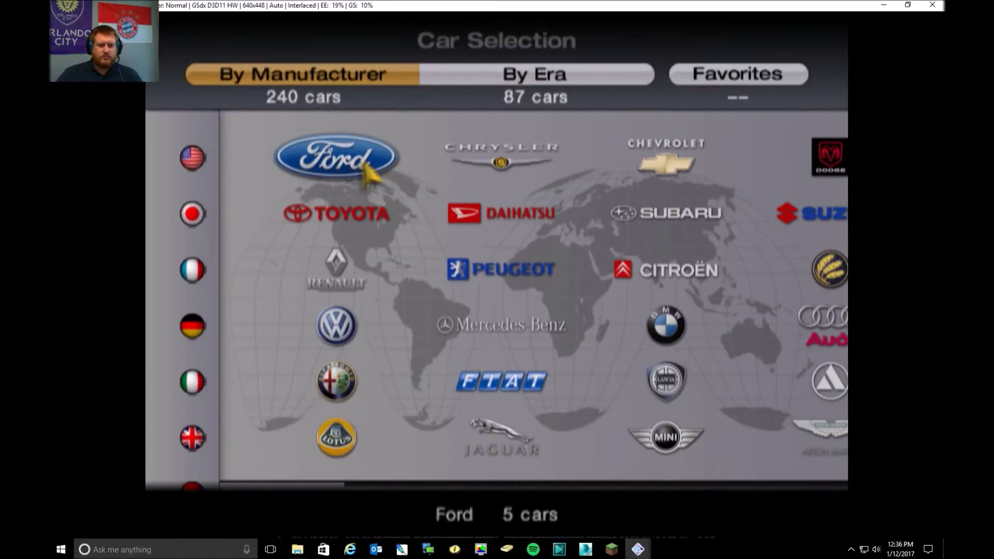
key("Return")
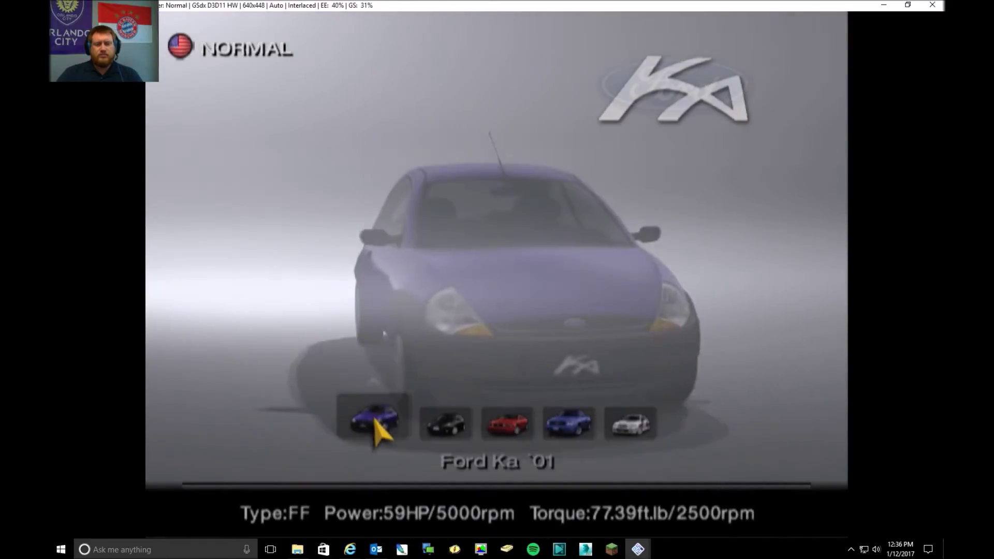
Browse the Ford lineup and select the Ford Mustang GT '05.
key("Right")
key("Right")
key("Right")
key("Right")
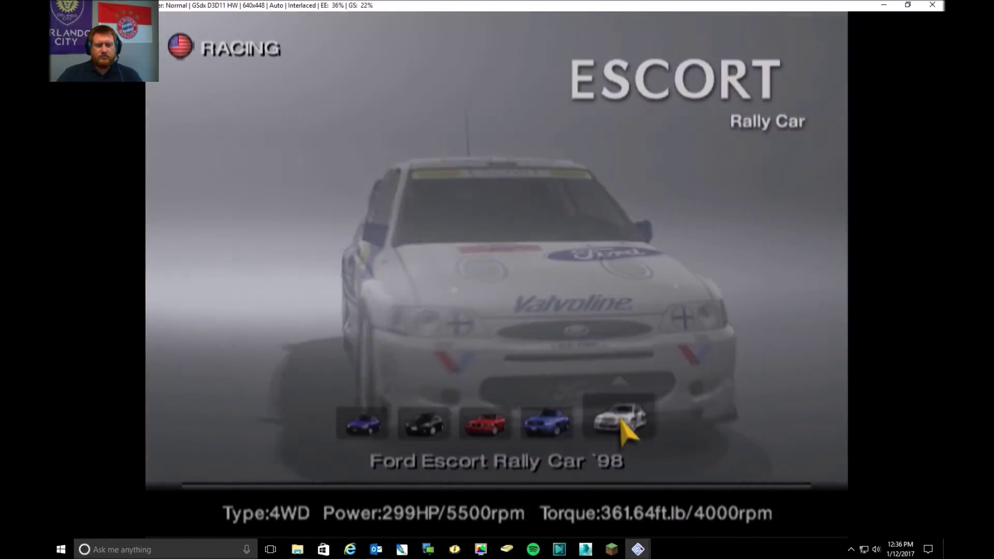
key("Left")
key("Left")
key("Return")
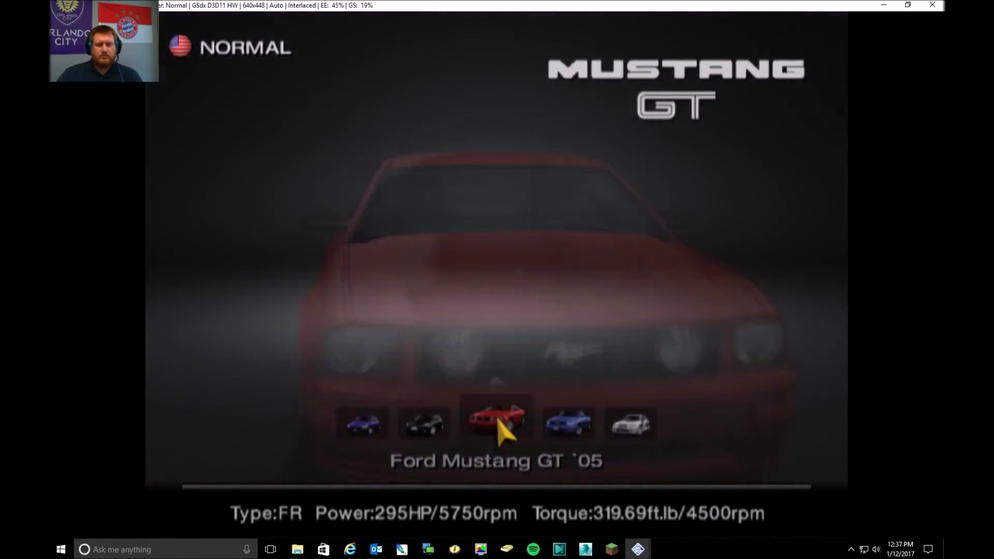
Accept the driving options with automatic transmission and Sports: Medium tires, and start the Nürburgring Nordschleife single race in A-Spec mode.
key("Return")
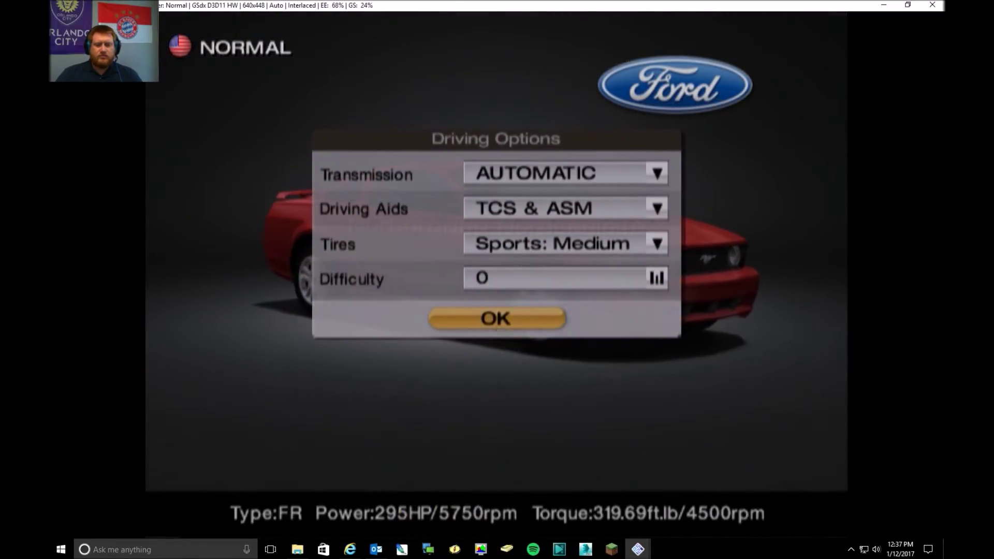
key("Return")
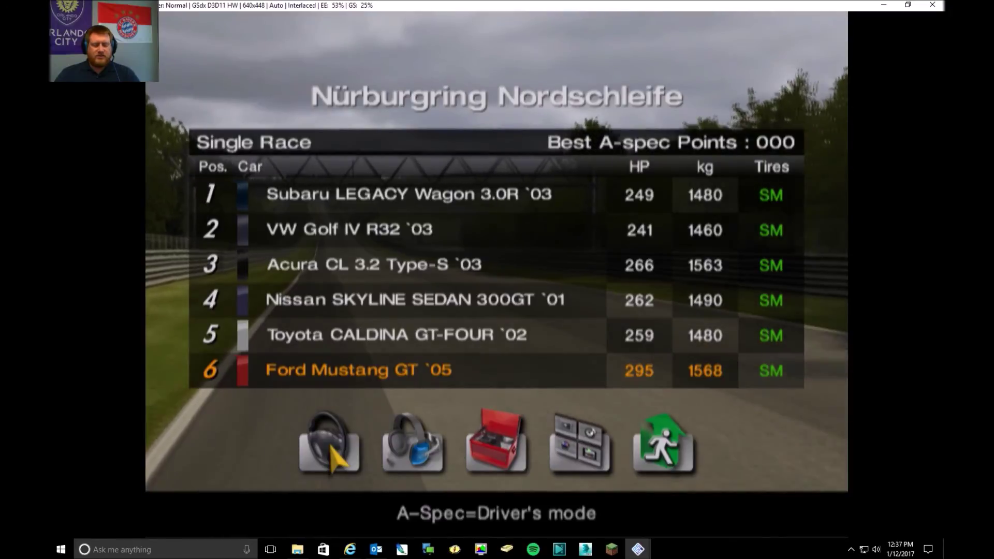
key("Return")
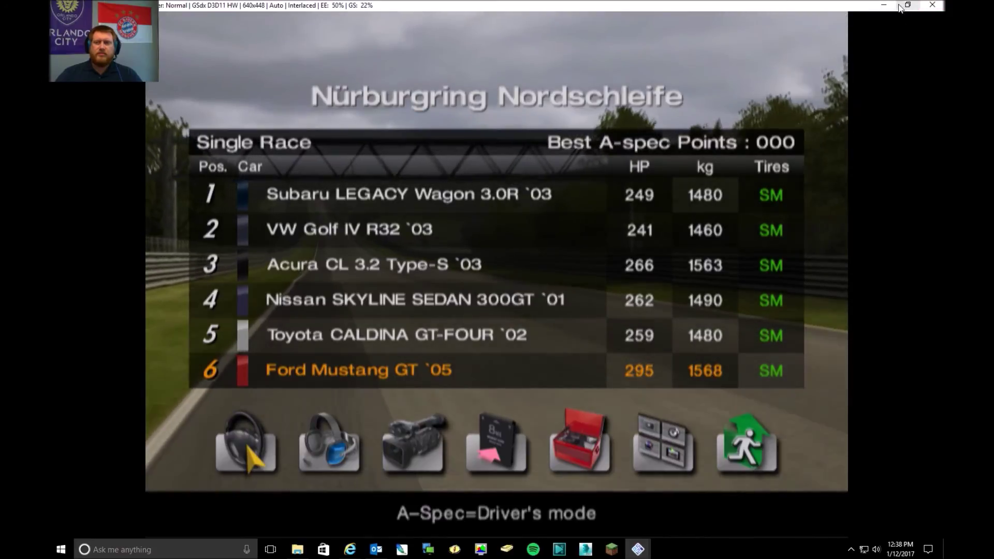
Close the game window and return to the emulator's main window.
left_click(932, 5)
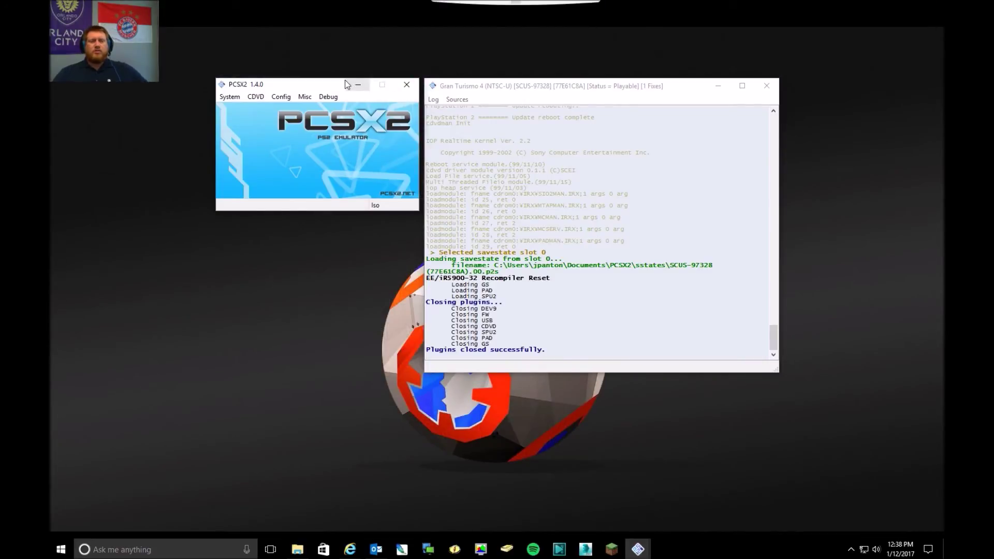
left_click_drag(333, 84, 333, 89)
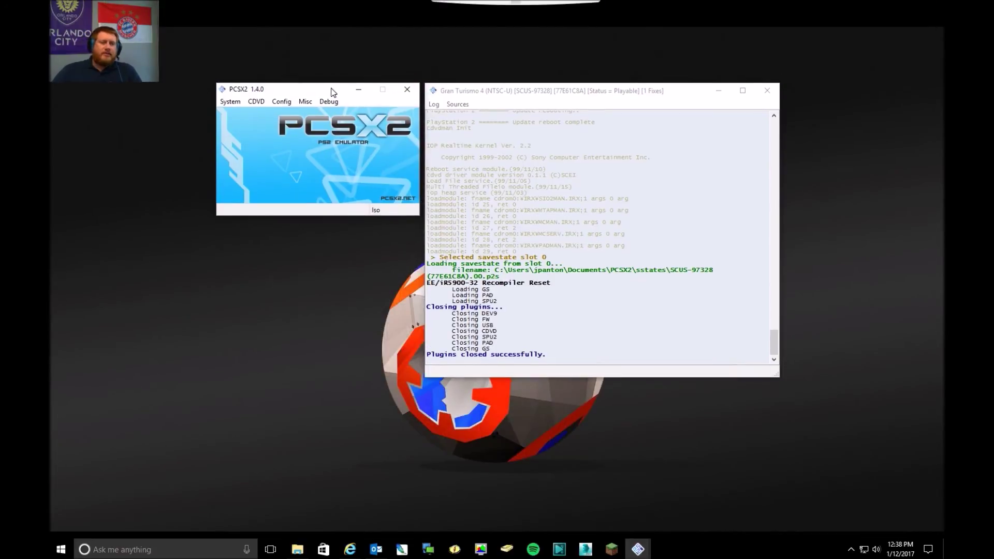
Review the aspect ratio options in the video window settings, then cancel the emulation settings without changes.
left_click(278, 100)
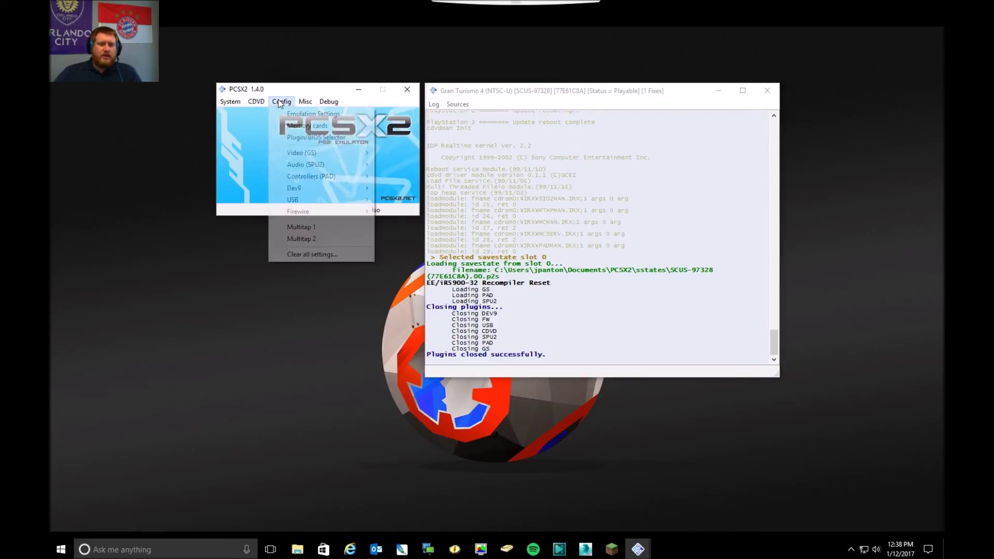
mouse_move(305, 103)
mouse_move(274, 107)
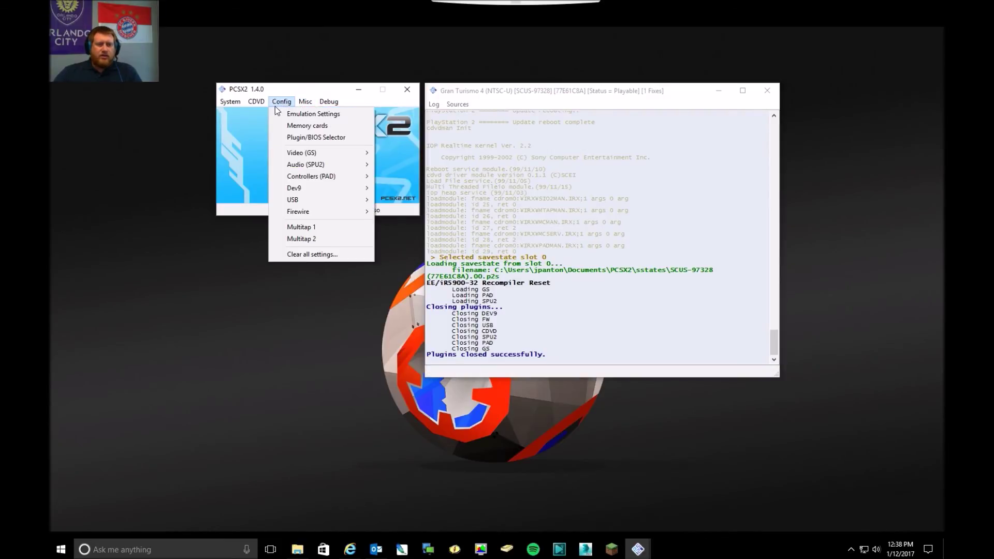
mouse_move(324, 152)
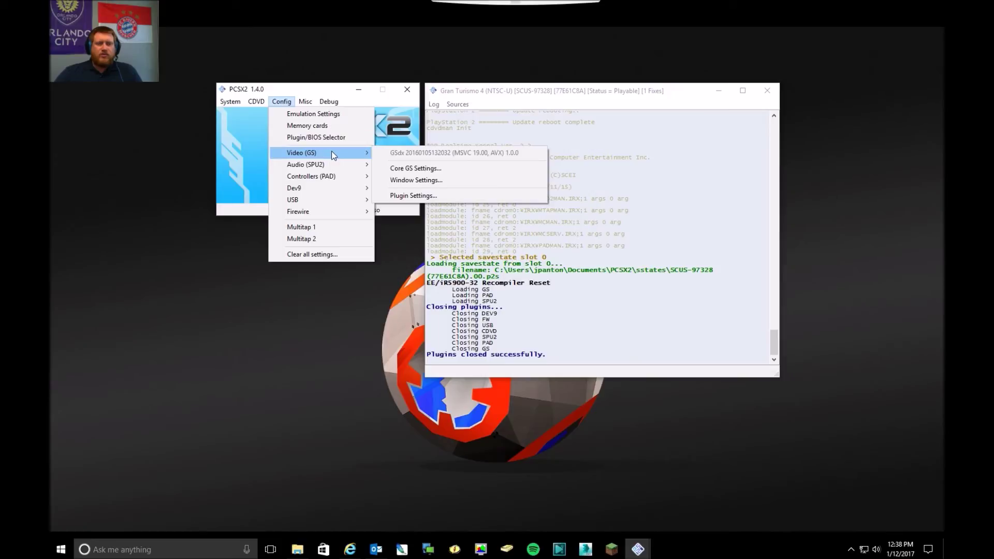
left_click(472, 183)
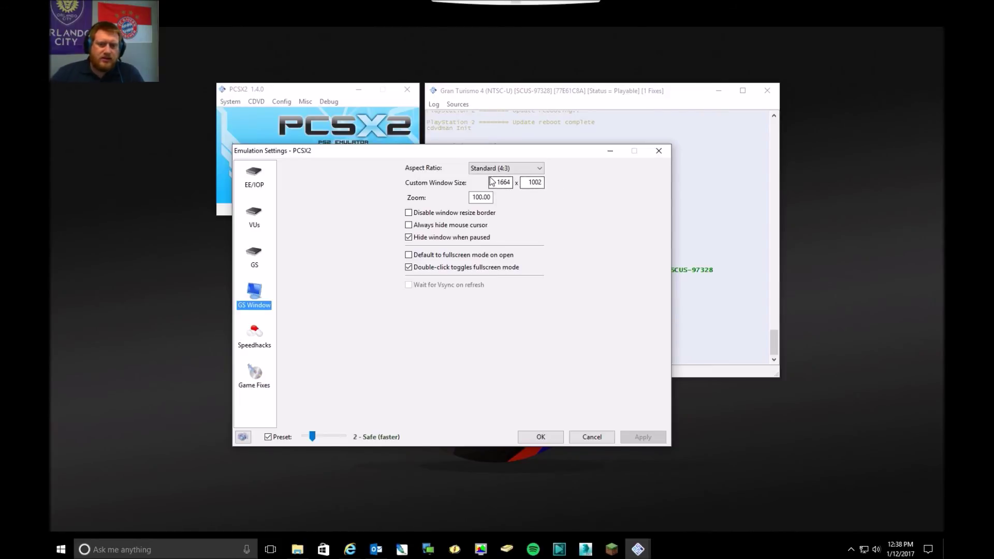
left_click(539, 168)
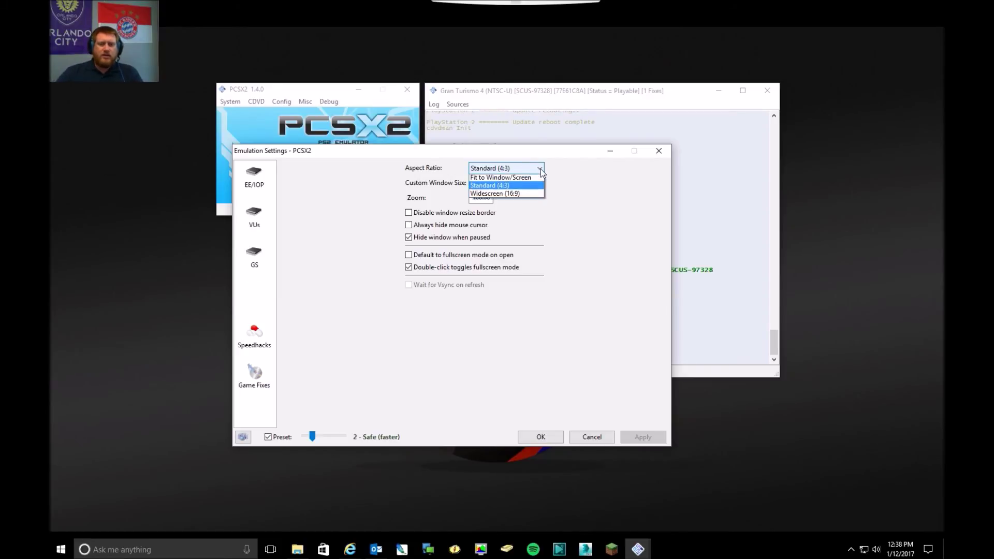
left_click(587, 173)
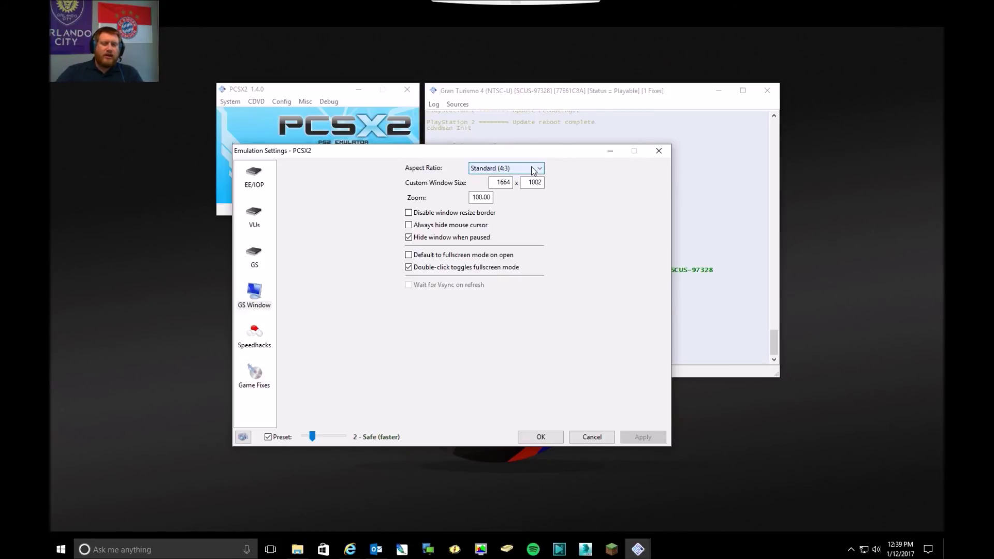
left_click(533, 170)
left_click(581, 165)
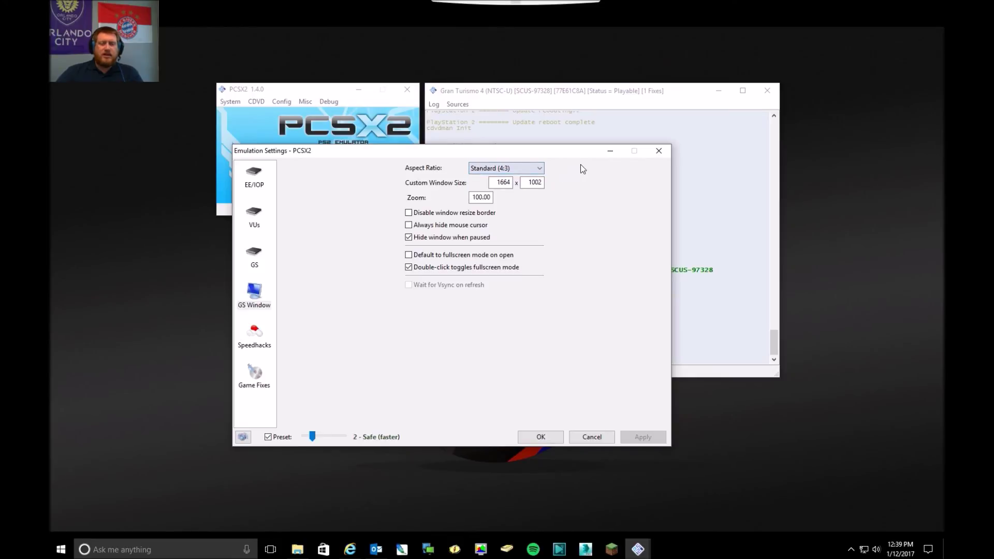
left_click(600, 439)
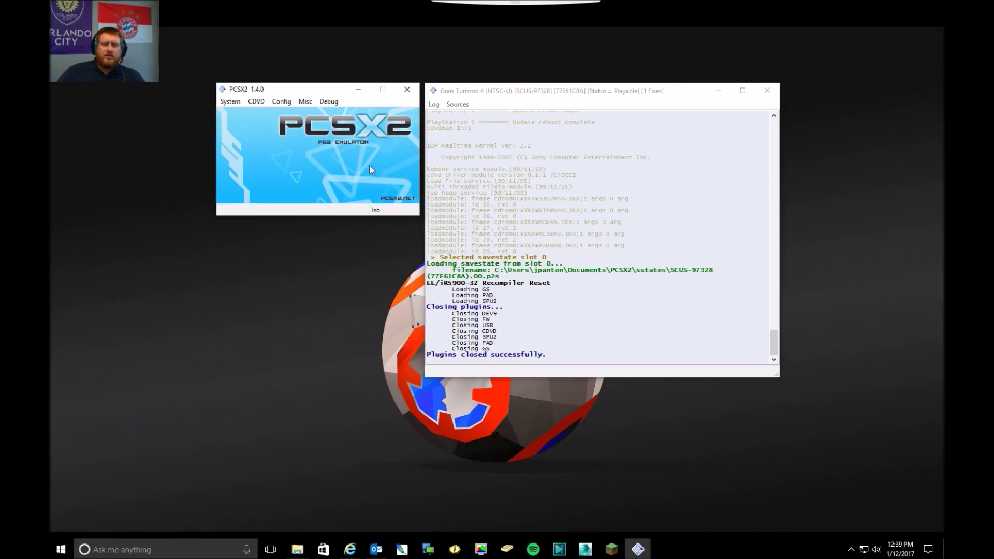
left_click_drag(317, 91, 320, 108)
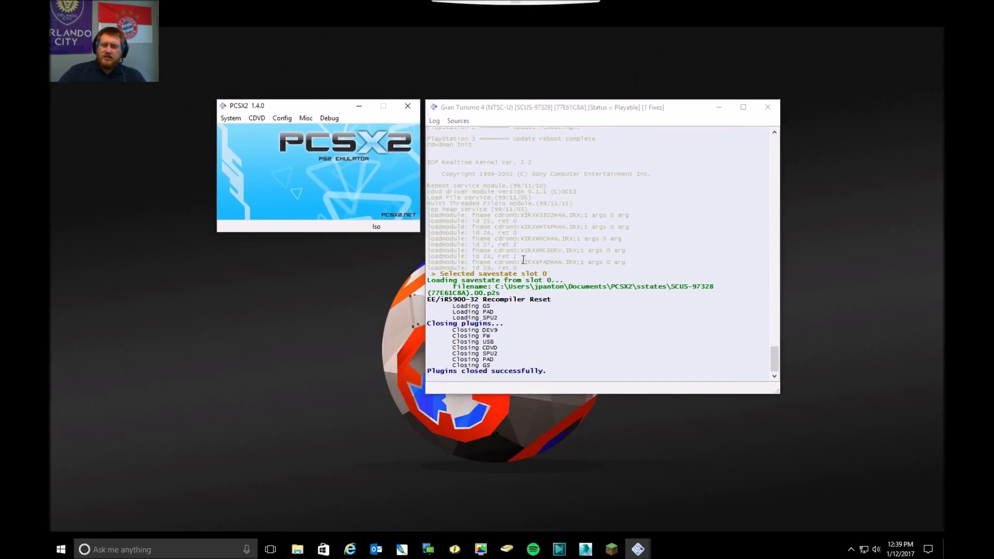
left_click_drag(318, 106, 315, 94)
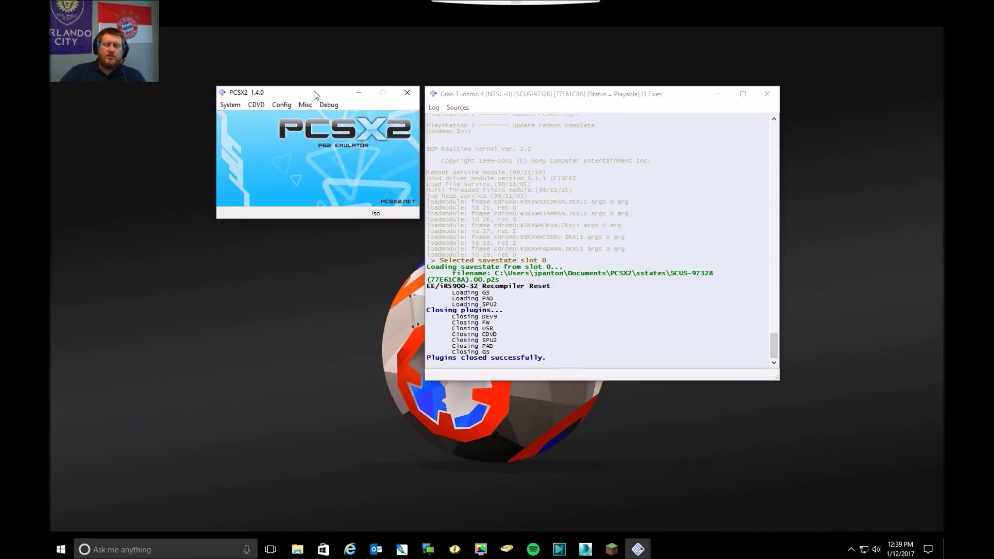
left_click_drag(315, 94, 328, 95)
left_click(245, 106)
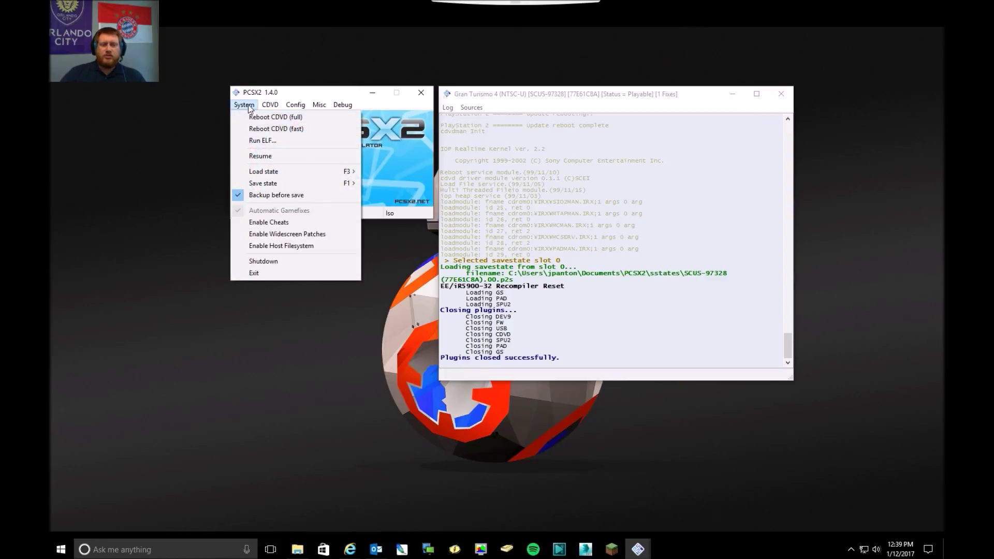
left_click(300, 99)
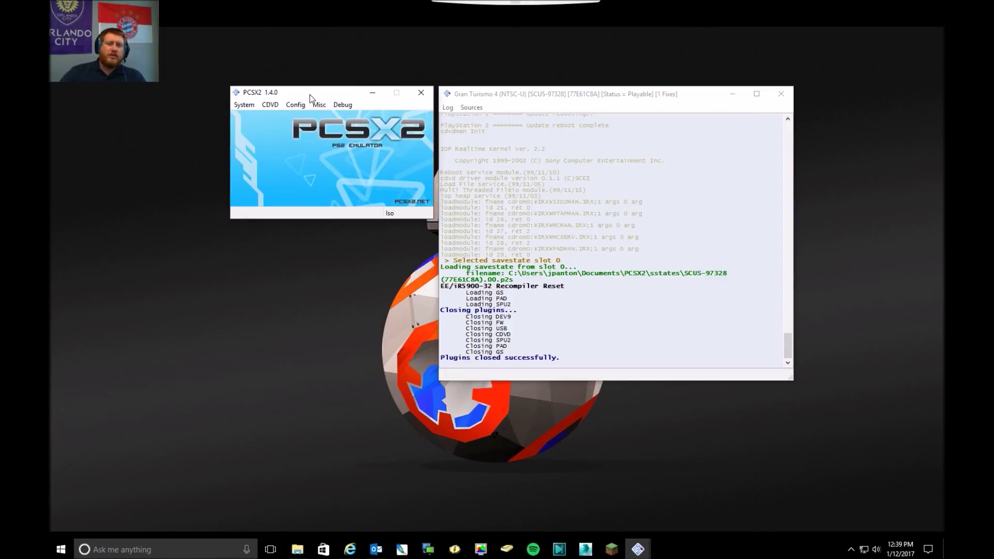
left_click_drag(309, 91, 309, 93)
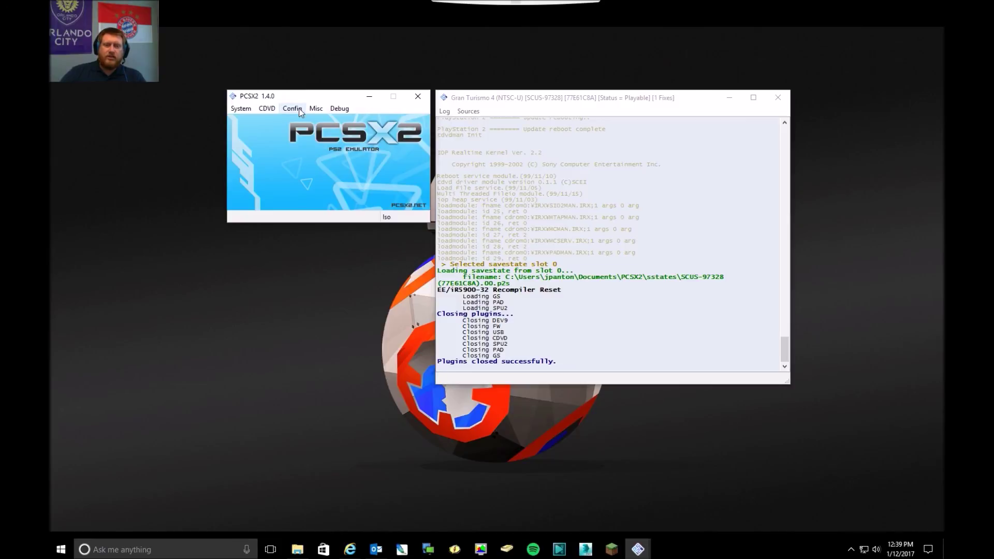
left_click_drag(316, 98, 317, 98)
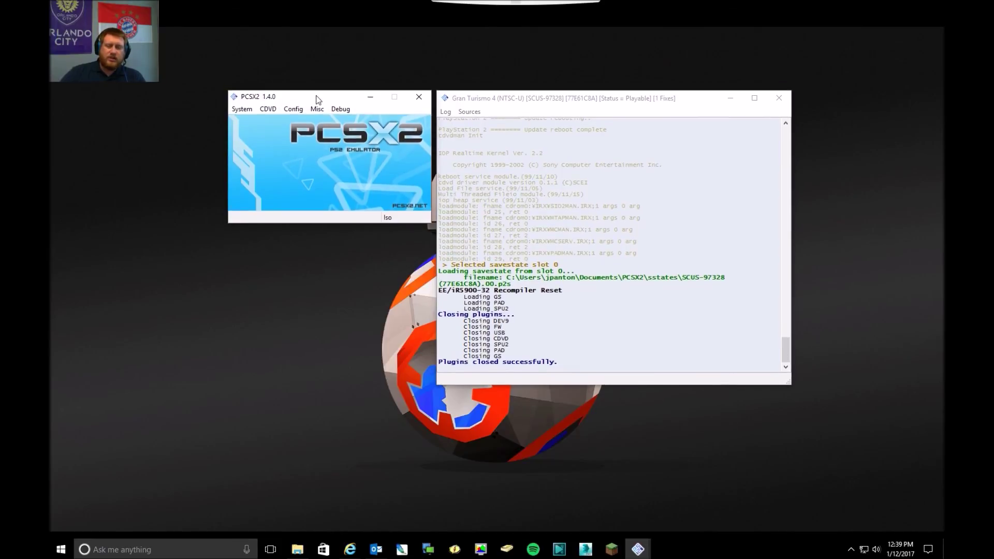